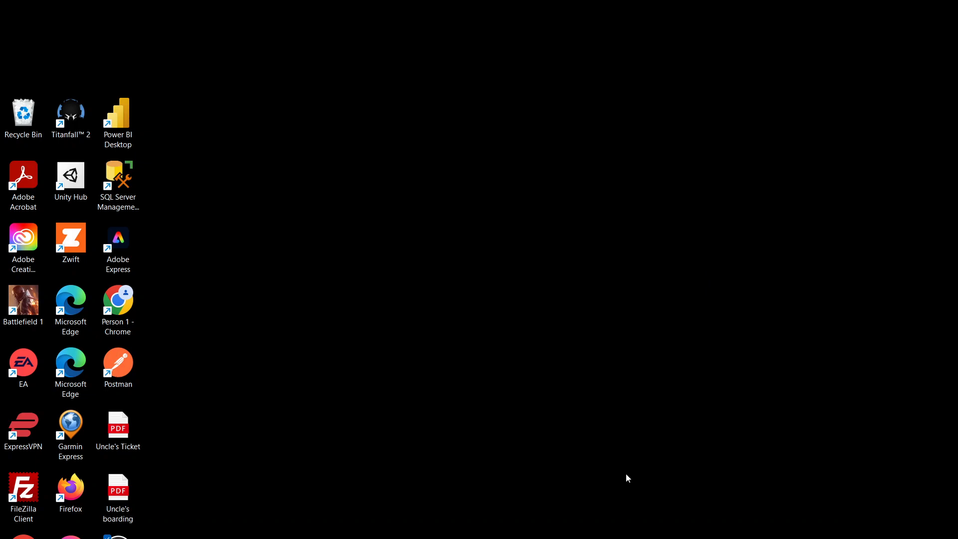
# - Switch to the SAP Crystal Reports start page window and start a new standard report
pyautogui.moveTo(668, 537)
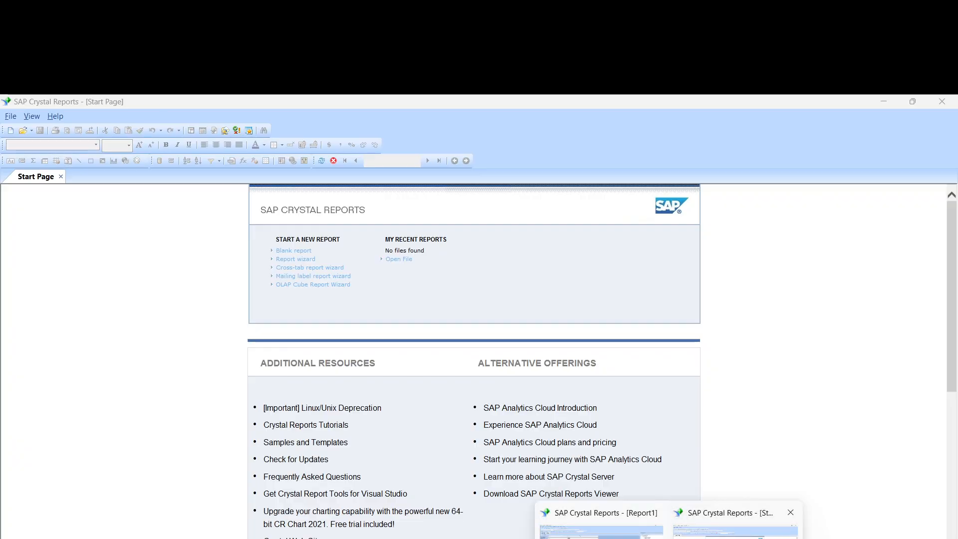
pyautogui.click(736, 529)
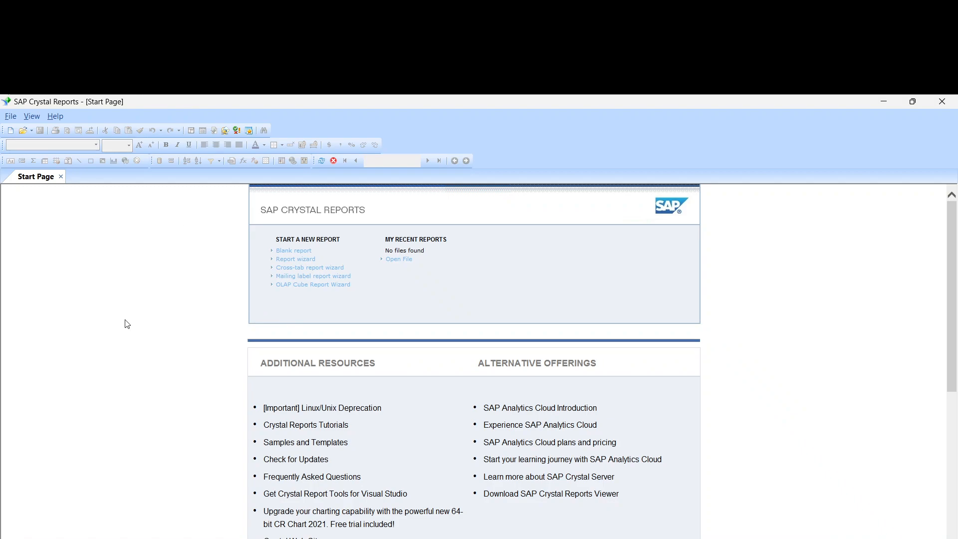
pyautogui.click(11, 117)
pyautogui.moveTo(26, 130)
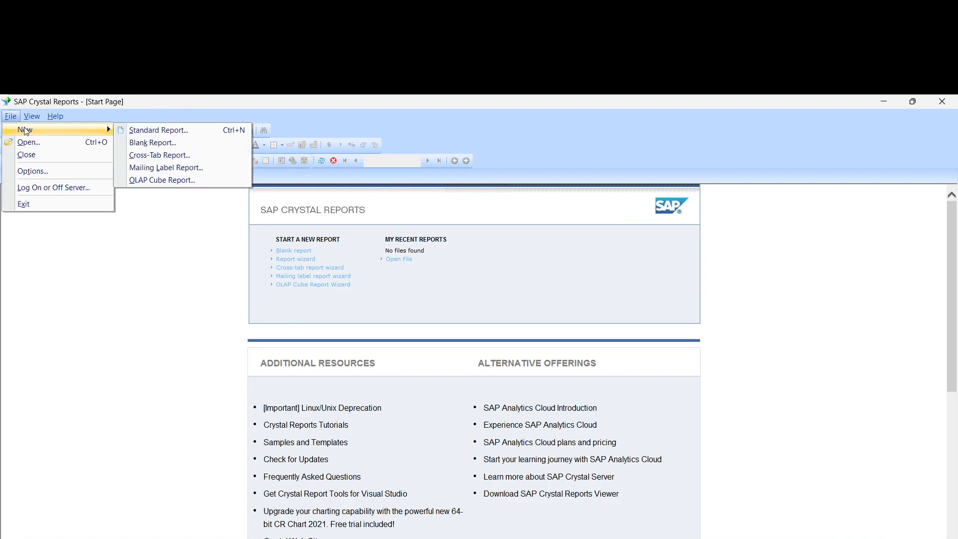
pyautogui.click(159, 130)
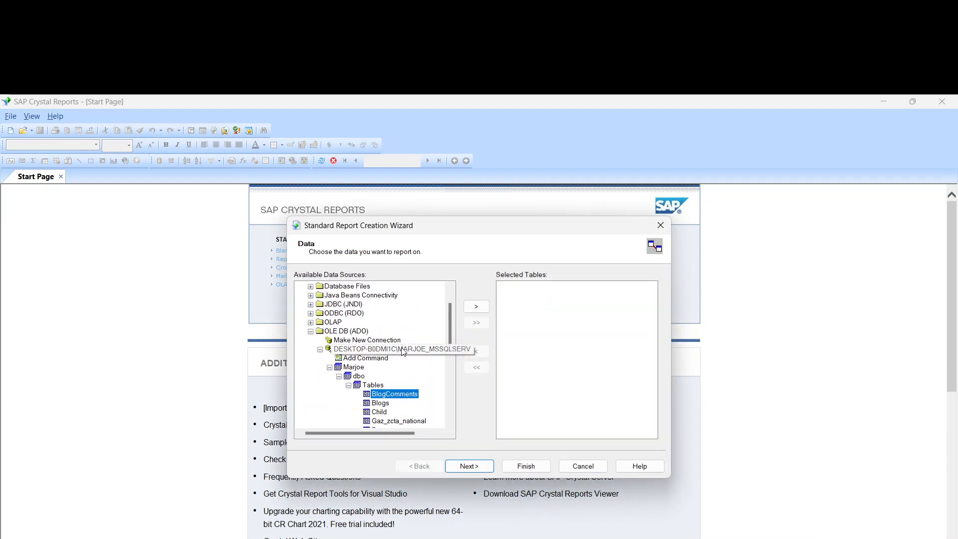
# - Add the St_Activity table to the report's selected tables and continue to choosing the fields
pyautogui.click(377, 386)
pyautogui.scroll(-2, 404, 394)
pyautogui.scroll(-4, 403, 392)
pyautogui.scroll(1, 397, 374)
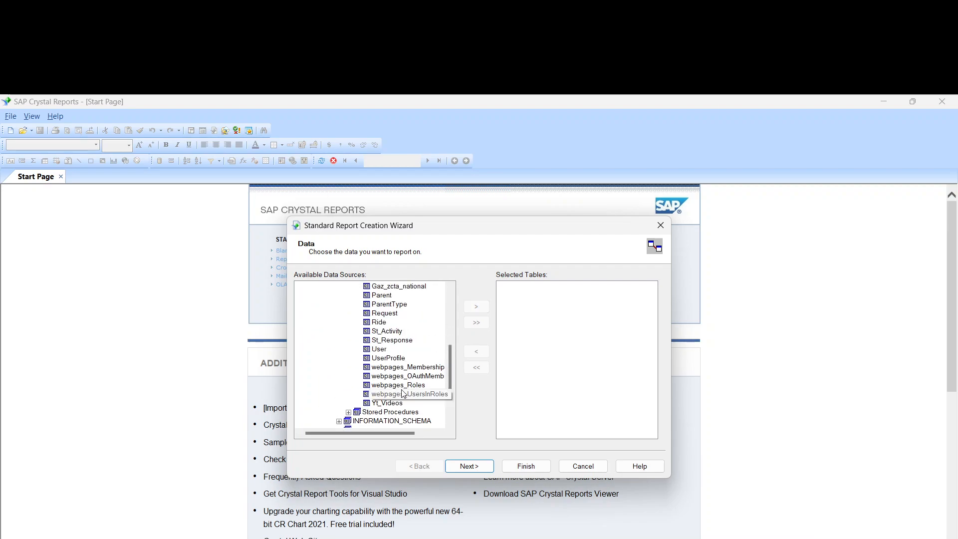
pyautogui.click(385, 333)
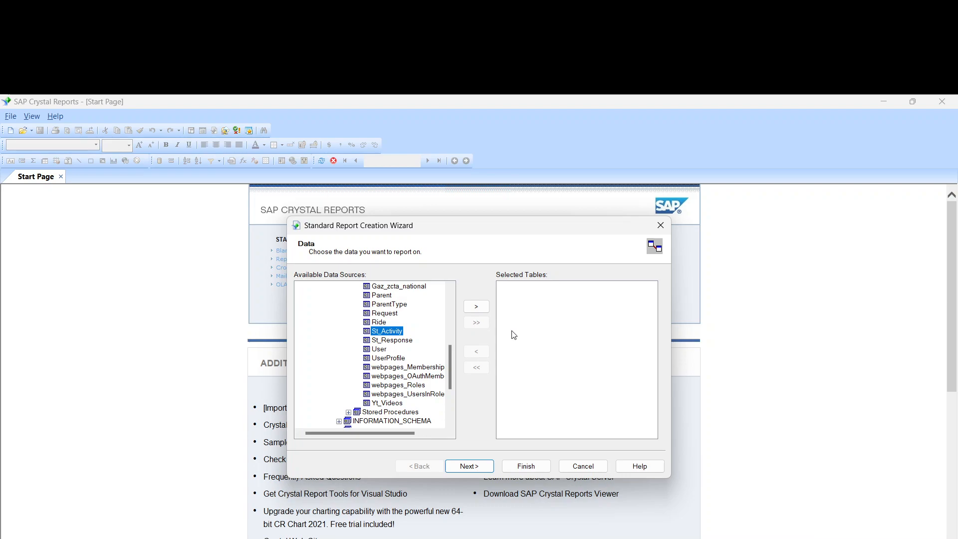
pyautogui.click(478, 310)
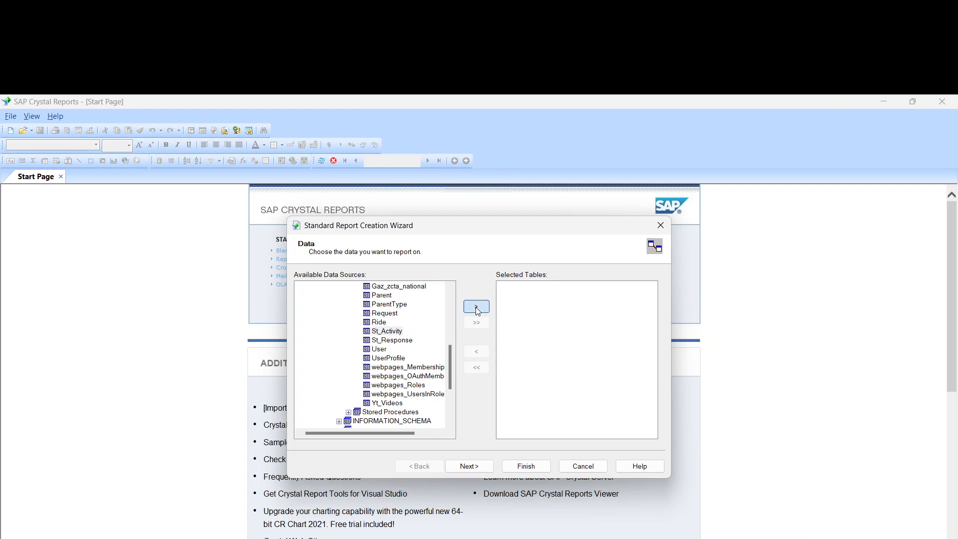
pyautogui.click(480, 465)
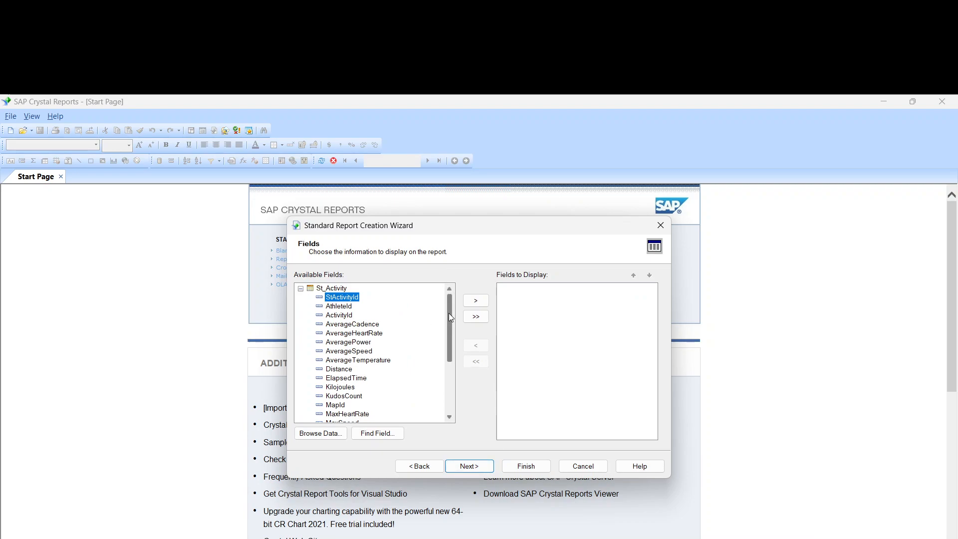
# - Add the Name and AverageSpeed fields of St_Activity to the fields to display
pyautogui.click(340, 370)
pyautogui.scroll(-2, 416, 402)
pyautogui.click(335, 396)
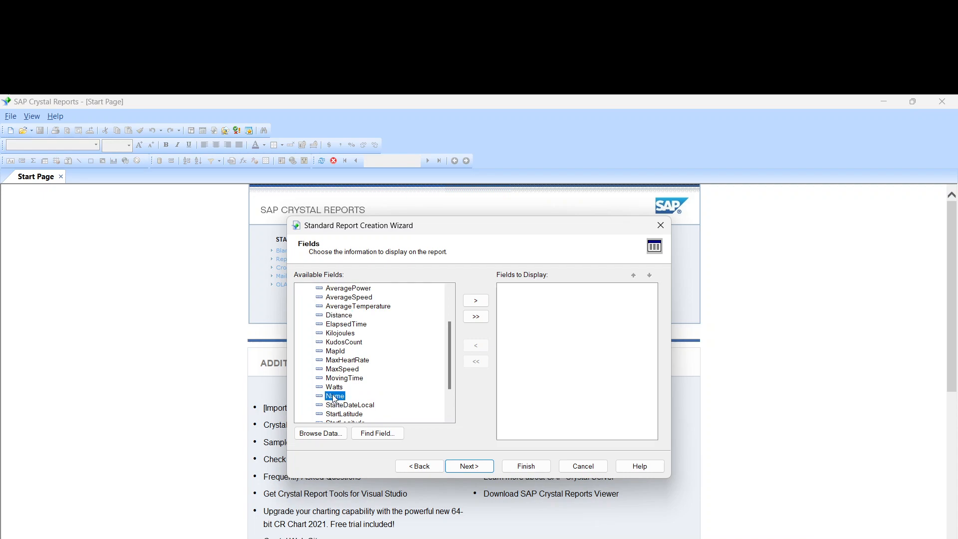
pyautogui.click(476, 301)
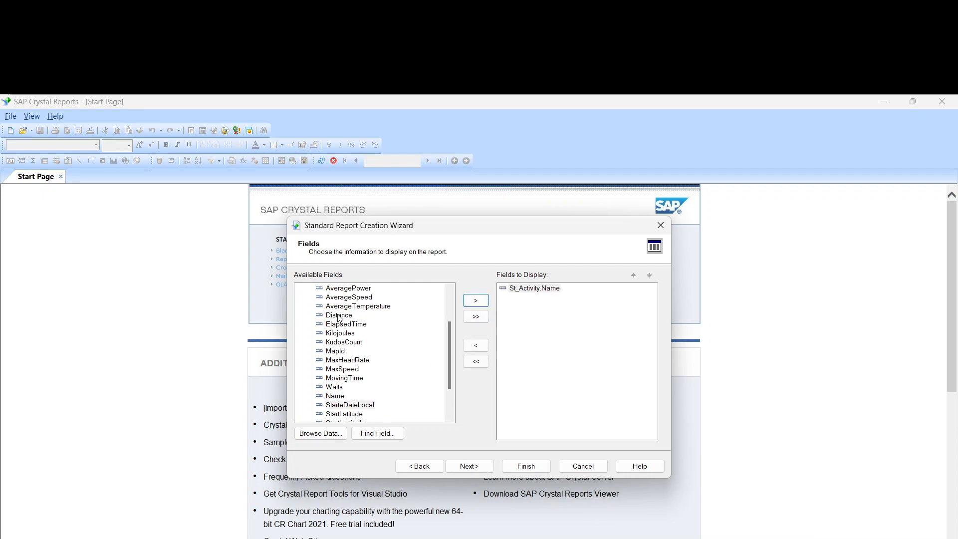
pyautogui.scroll(1, 422, 368)
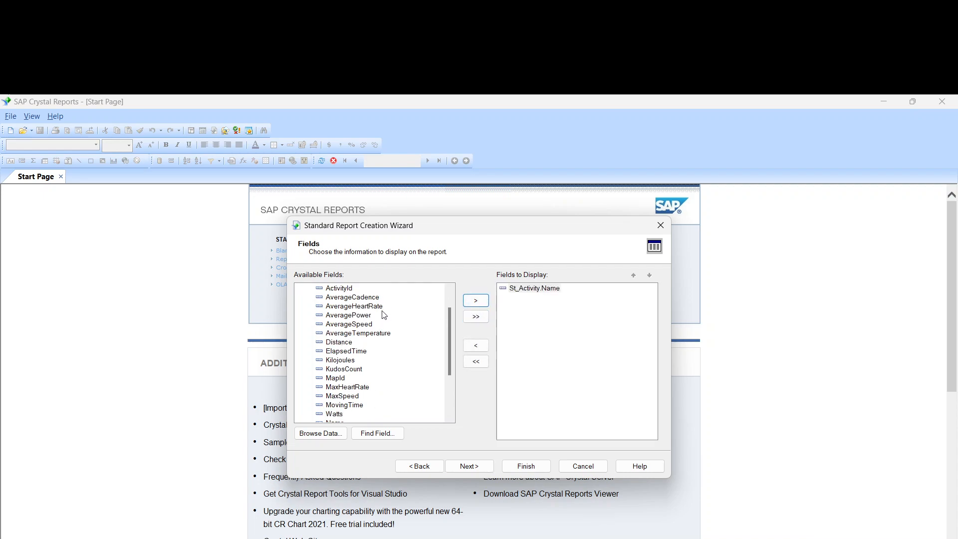
pyautogui.click(375, 324)
pyautogui.click(476, 300)
# - Add the Distance and StarteDateLocal fields to the fields to display and continue to grouping
pyautogui.click(348, 342)
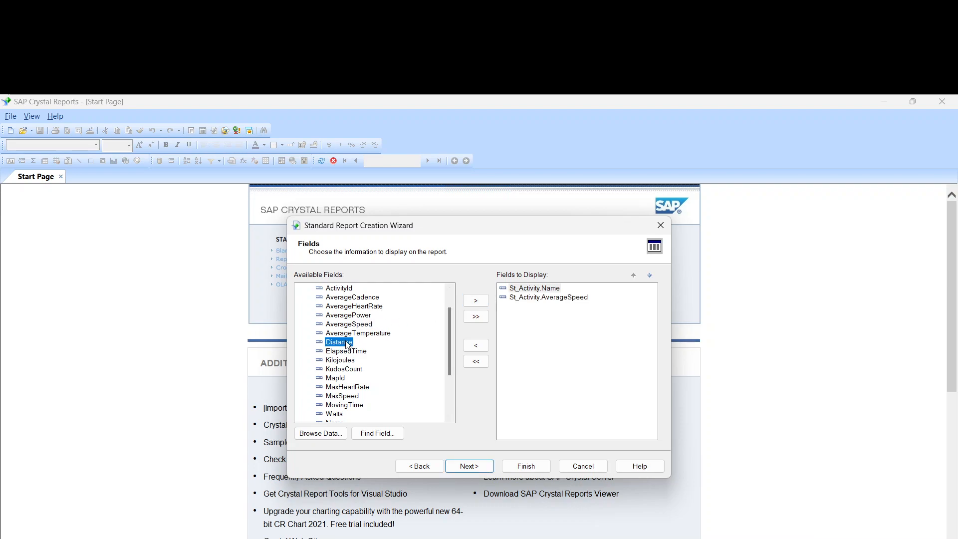
pyautogui.click(476, 302)
pyautogui.scroll(-1, 399, 391)
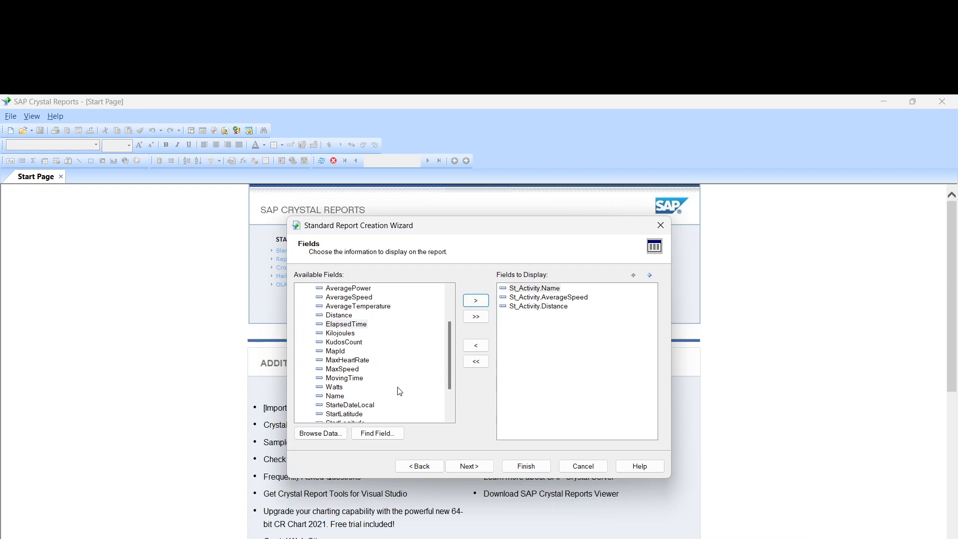
pyautogui.click(375, 405)
pyautogui.click(477, 301)
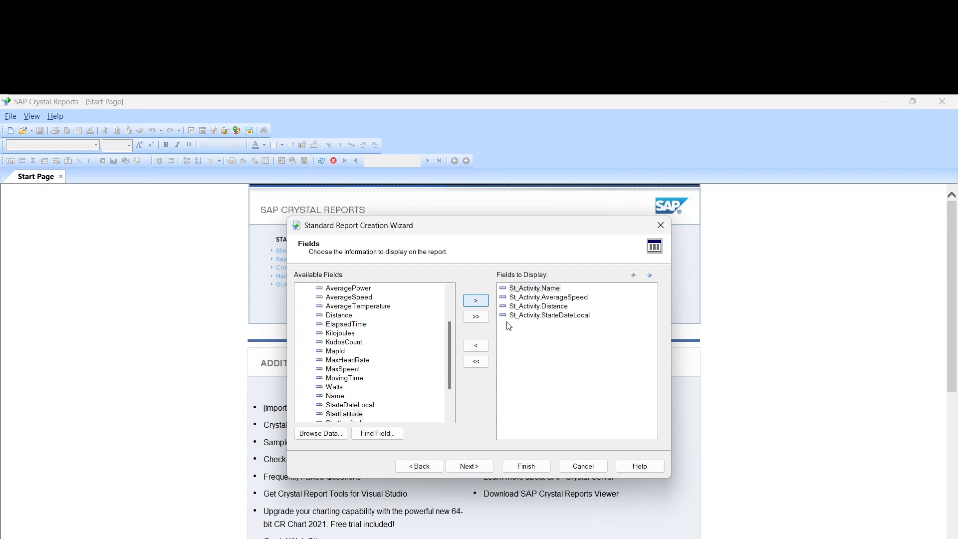
pyautogui.click(475, 468)
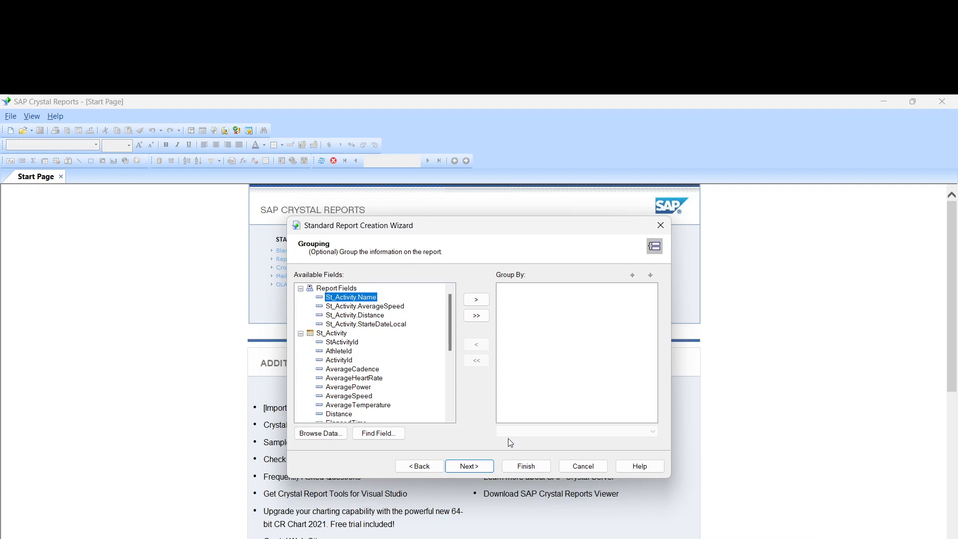
# - Without grouping, filter the report to records whose St_Activity.Type is equal to 0, and finish the wizard with no template
pyautogui.click(481, 466)
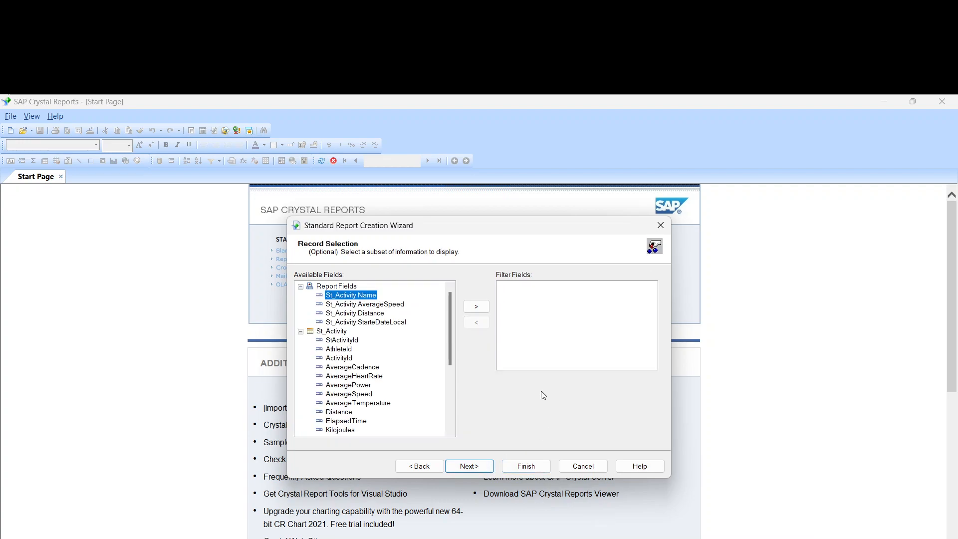
pyautogui.moveTo(451, 354); pyautogui.dragTo(450, 423)
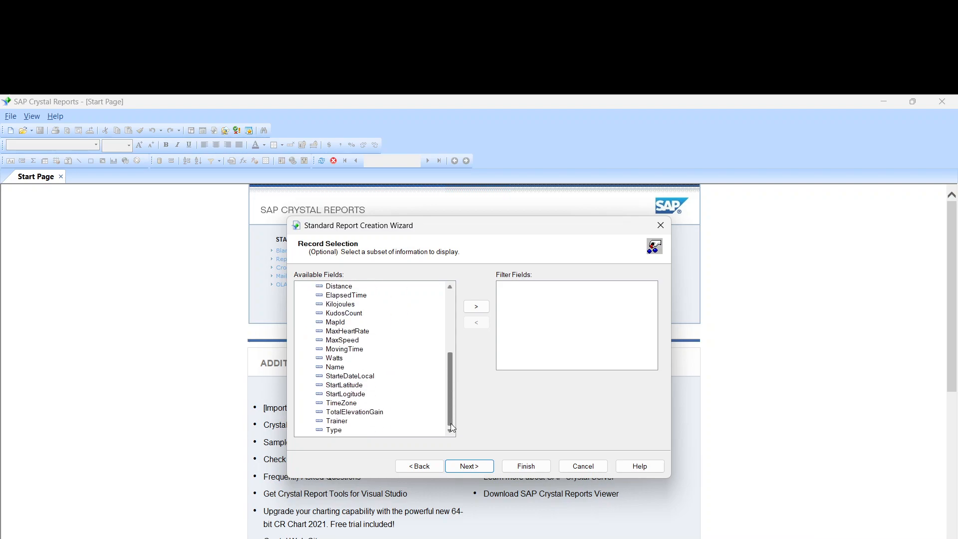
pyautogui.click(334, 430)
pyautogui.click(476, 307)
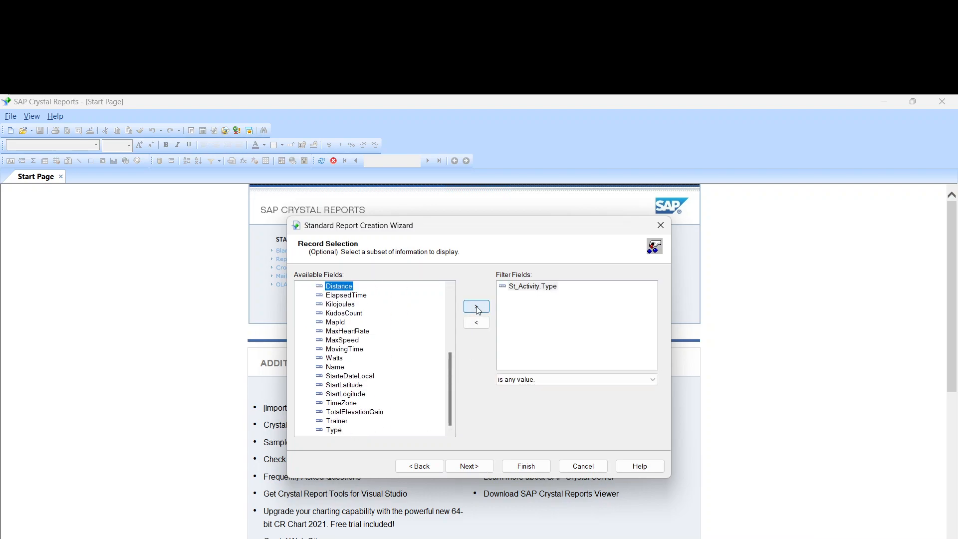
pyautogui.click(528, 382)
pyautogui.click(527, 397)
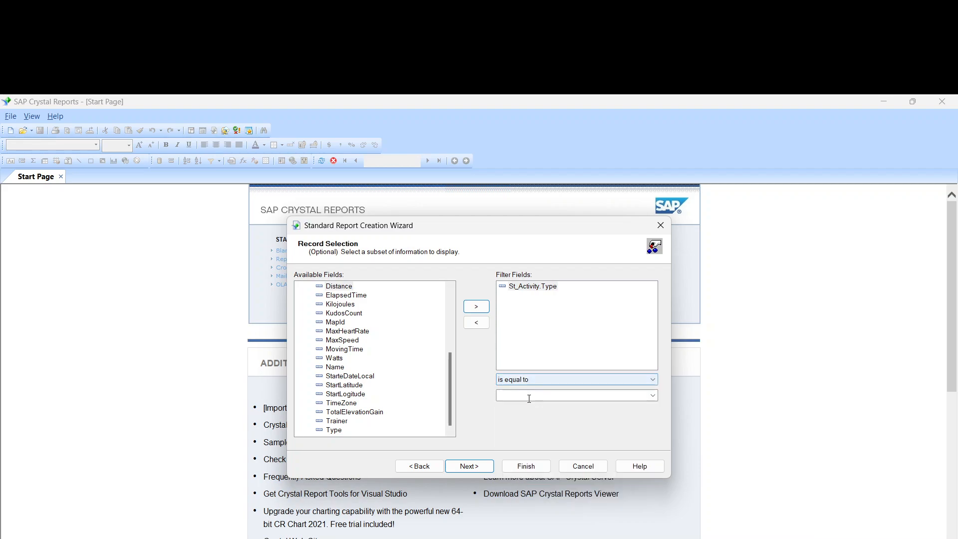
pyautogui.write('0')
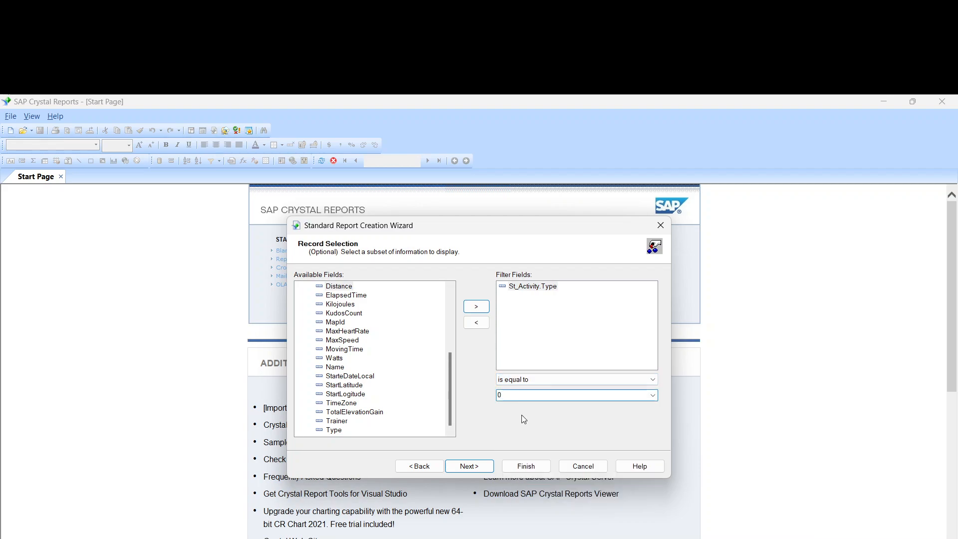
pyautogui.click(471, 465)
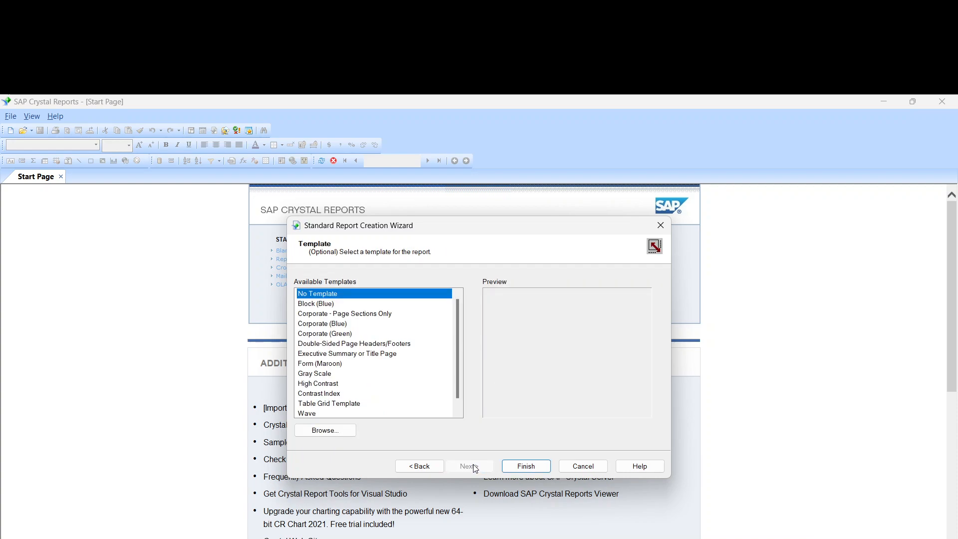
pyautogui.click(528, 466)
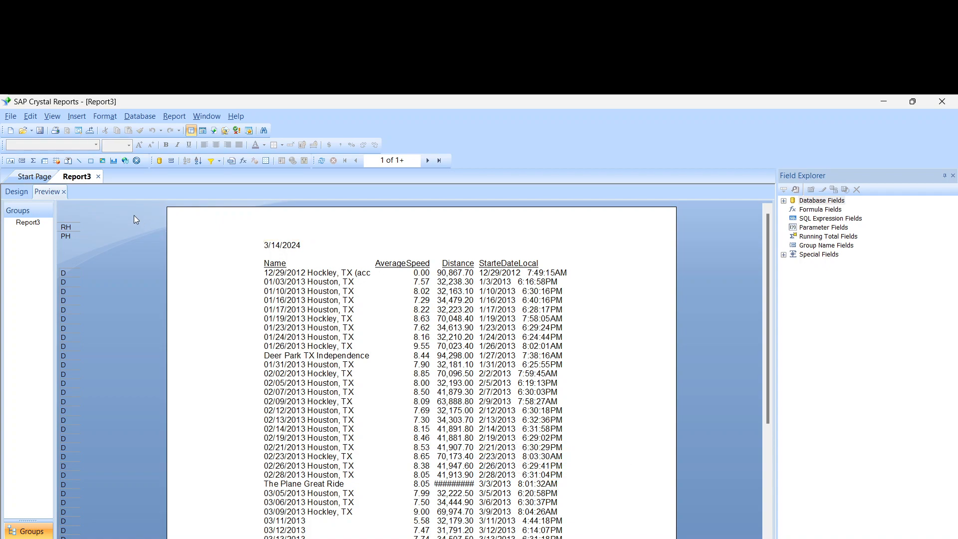
# - In the report's design view, delete all column headings in the Page Header and all fields in the Details section
pyautogui.click(10, 192)
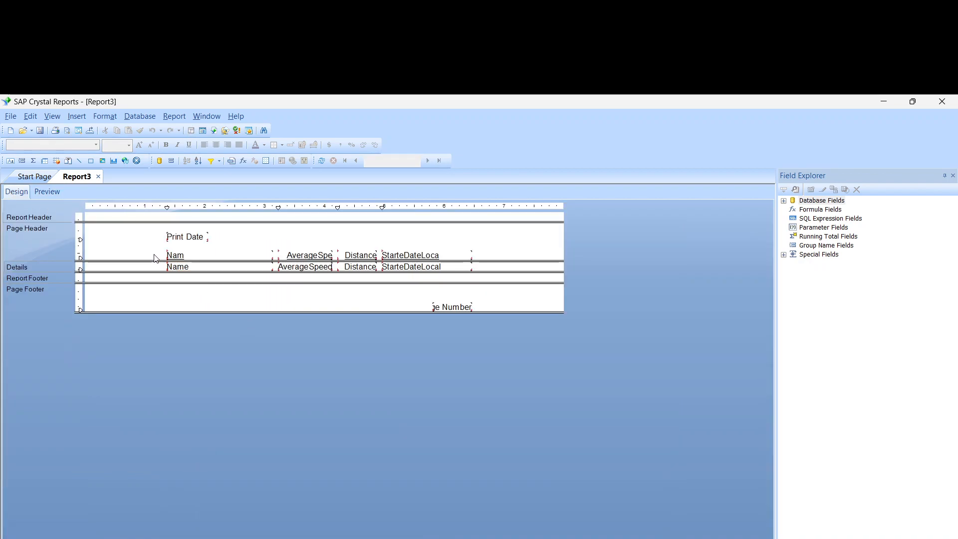
pyautogui.moveTo(155, 258); pyautogui.dragTo(466, 270)
pyautogui.press('Delete')
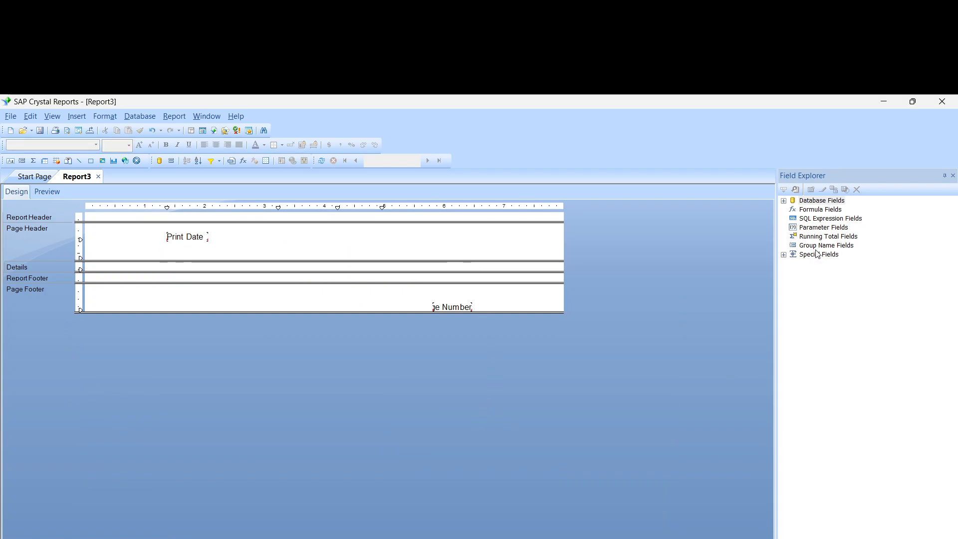
# - Create a new formula field named AvgSpeed
pyautogui.doubleClick(794, 200)
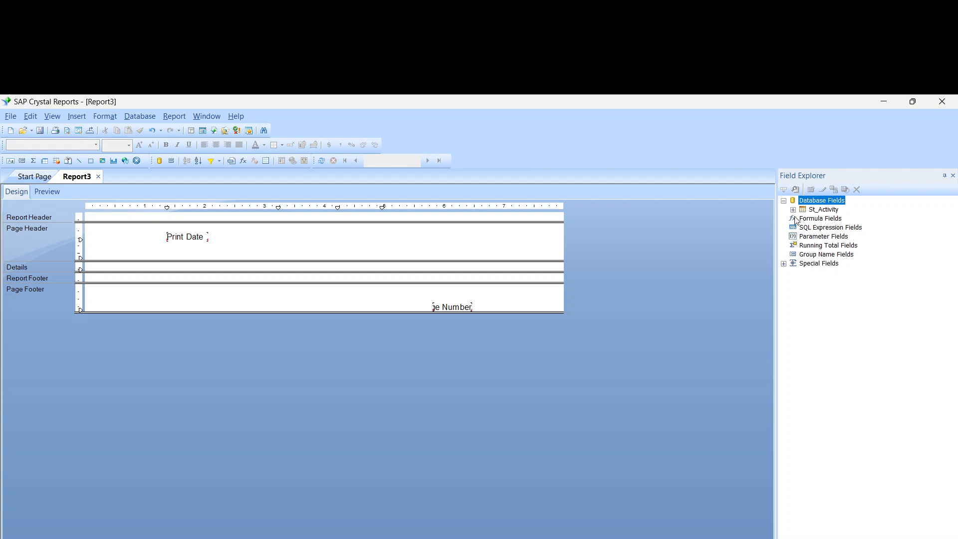
pyautogui.click(797, 219)
pyautogui.rightClick(800, 218)
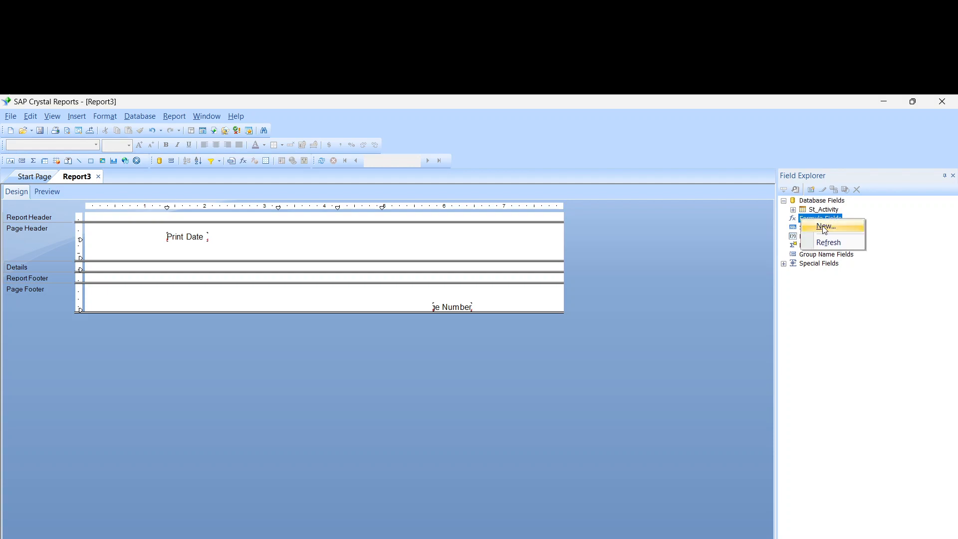
pyautogui.click(824, 228)
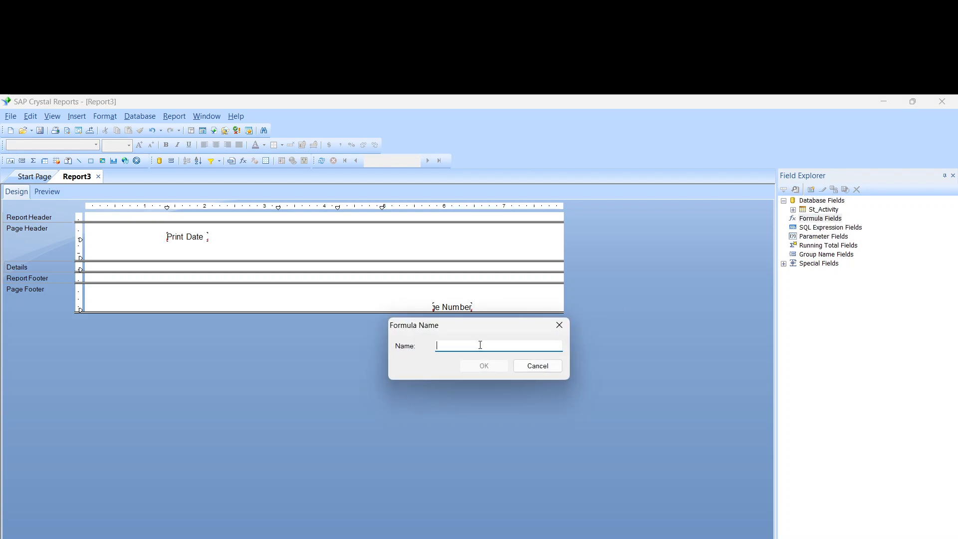
pyautogui.write('AvgSpeed')
pyautogui.click(486, 366)
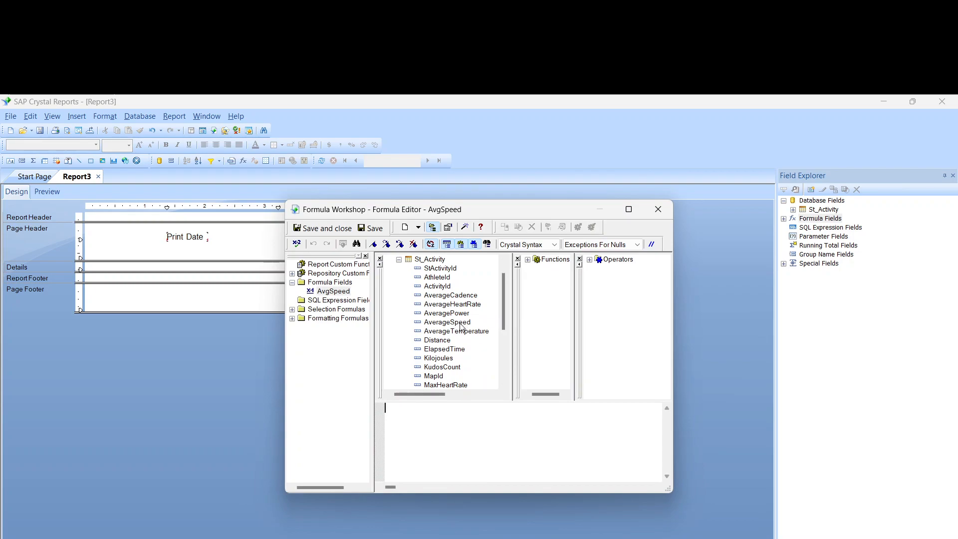
# - Enter the formula {St_Activity.AverageSpeed}* 2.2369362920544, copying the multiplier from the query in SQL Server Management Studio, and check it for errors
pyautogui.doubleClick(447, 322)
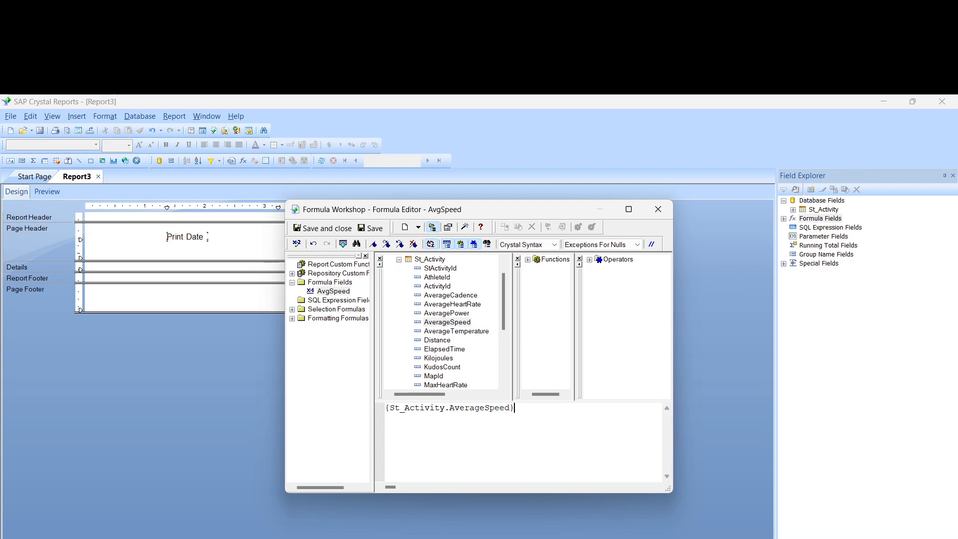
pyautogui.click(693, 538)
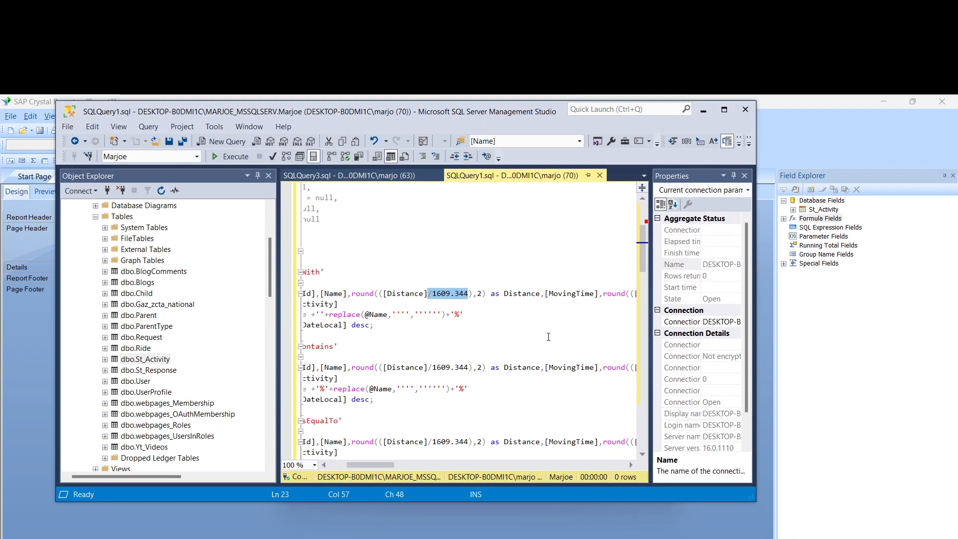
pyautogui.moveTo(385, 465); pyautogui.dragTo(534, 468)
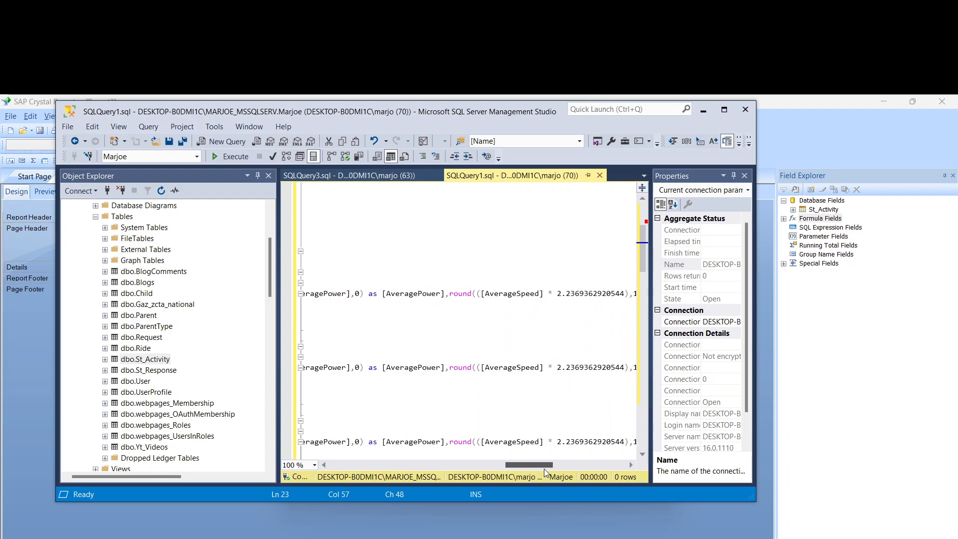
pyautogui.moveTo(590, 294); pyautogui.dragTo(515, 294)
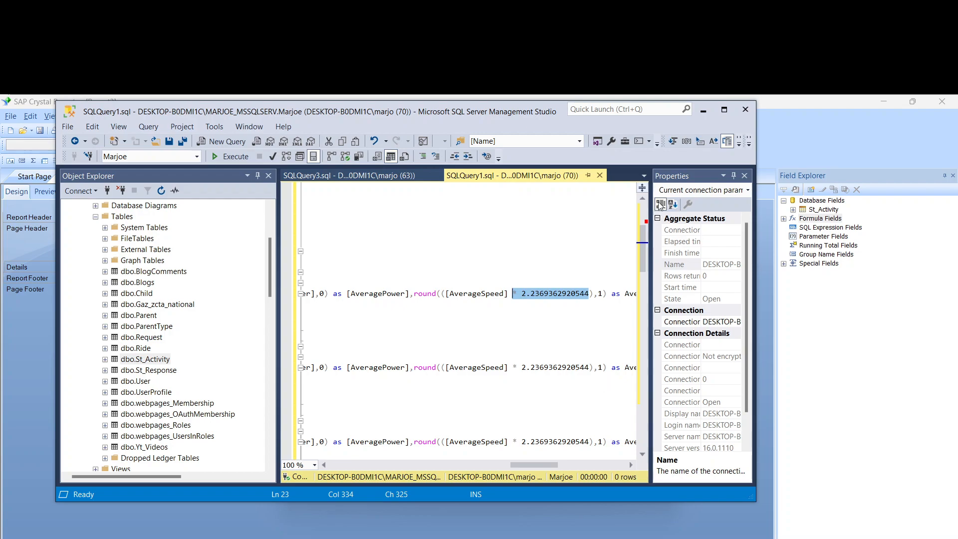
pyautogui.click(703, 109)
pyautogui.write('* 2.2369362920544')
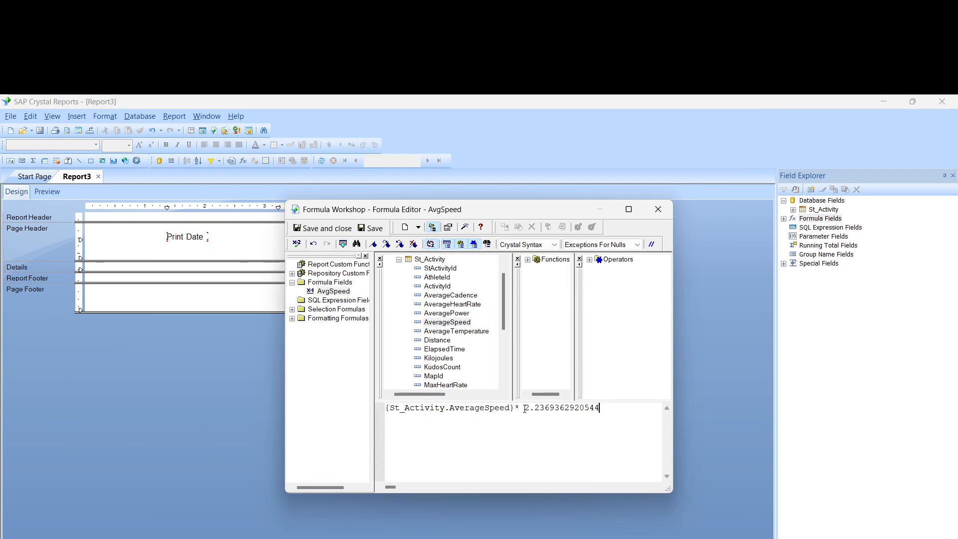
pyautogui.click(296, 247)
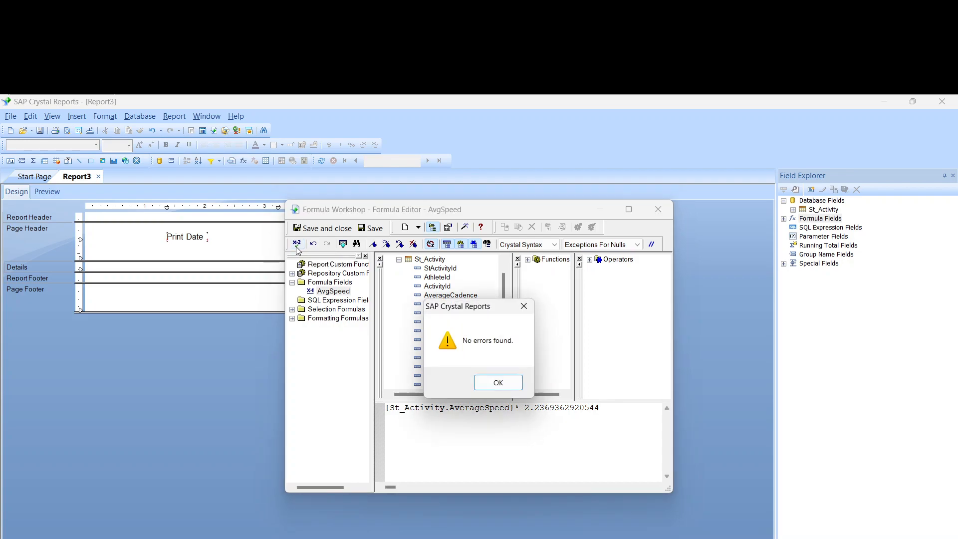
pyautogui.click(498, 382)
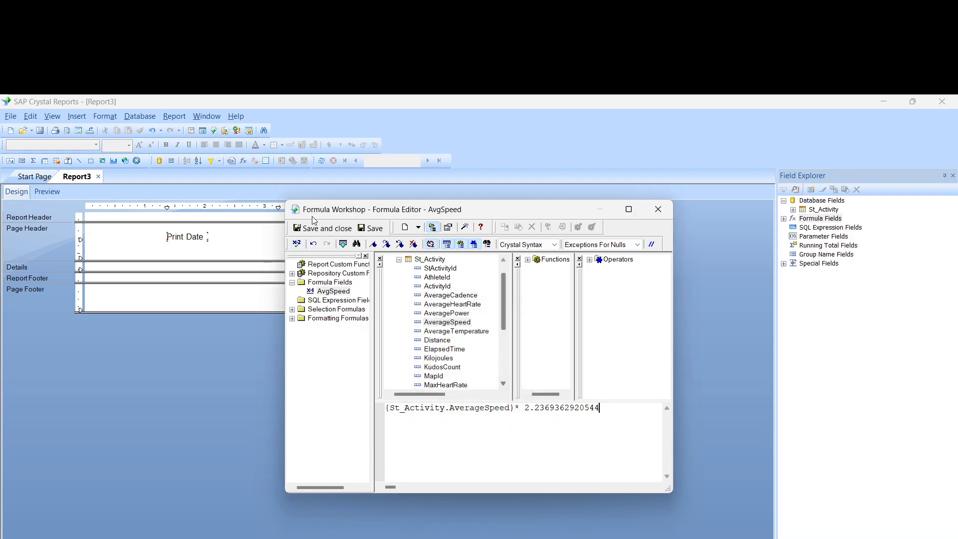
# - Save the AvgSpeed formula and place the formula field in the Details section, slightly past the 2-inch ruler mark
pyautogui.click(319, 229)
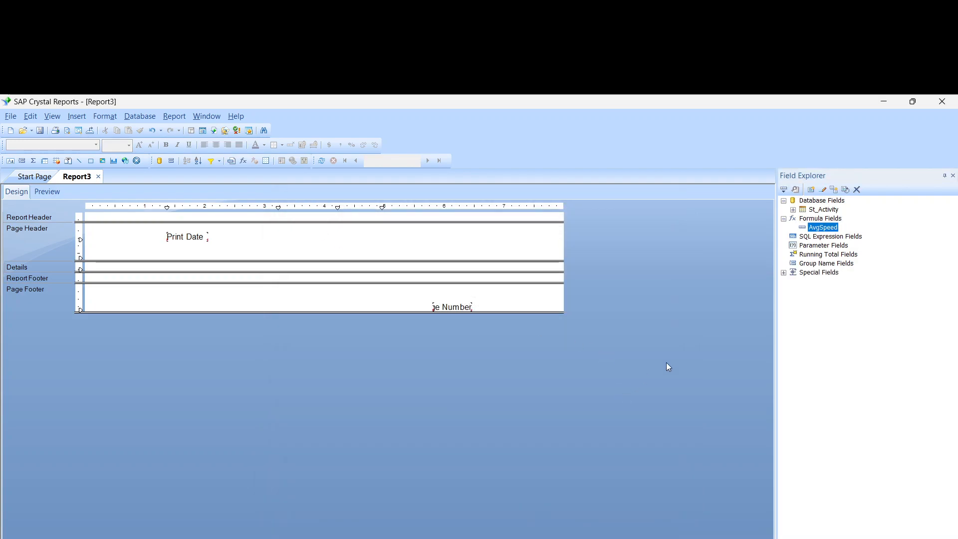
pyautogui.moveTo(826, 230); pyautogui.dragTo(230, 267)
pyautogui.moveTo(229, 268); pyautogui.dragTo(225, 267)
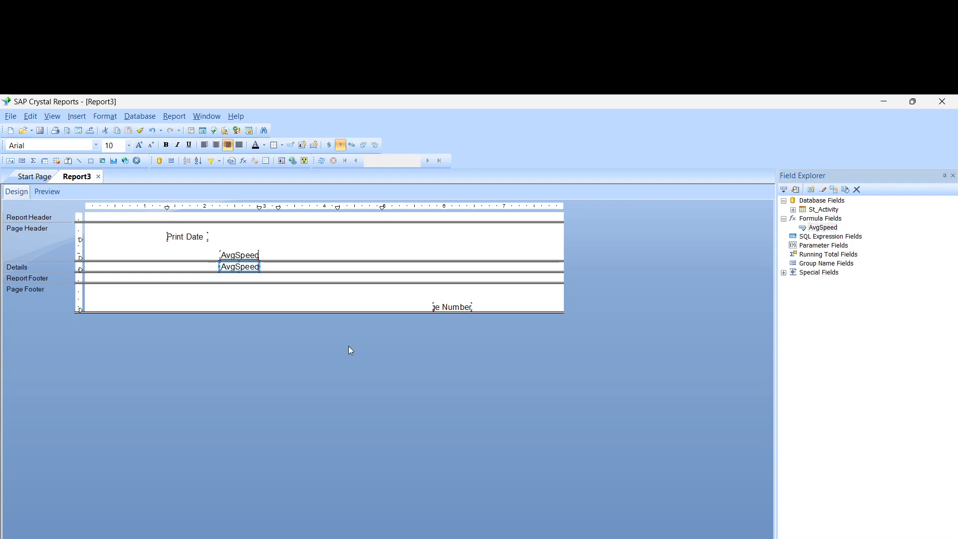
# - Change the AvgSpeed column heading in the Page Header to Avg Speed
pyautogui.click(241, 254)
pyautogui.click(240, 255)
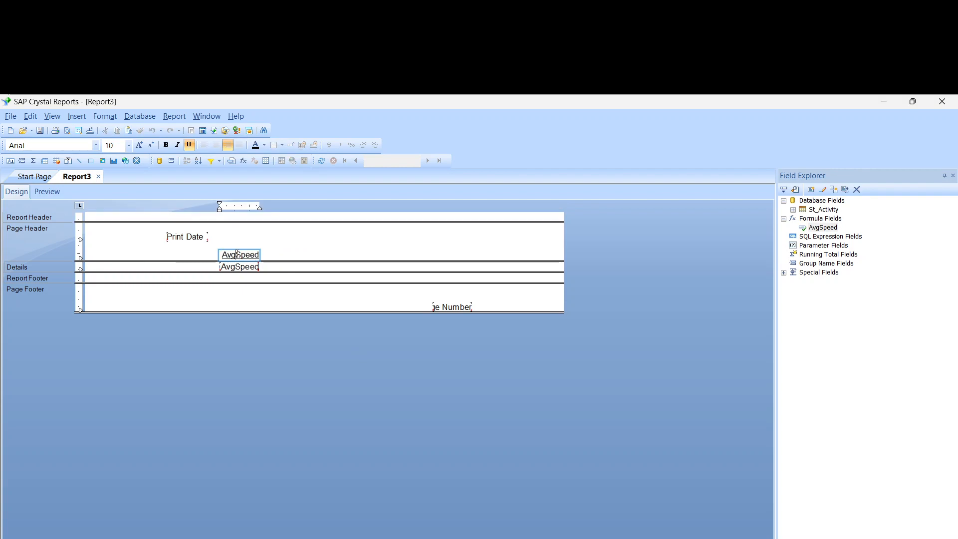
pyautogui.press('BackSpace')
pyautogui.press('BackSpace')
pyautogui.press('BackSpace')
pyautogui.write('Avg')
pyautogui.click(283, 248)
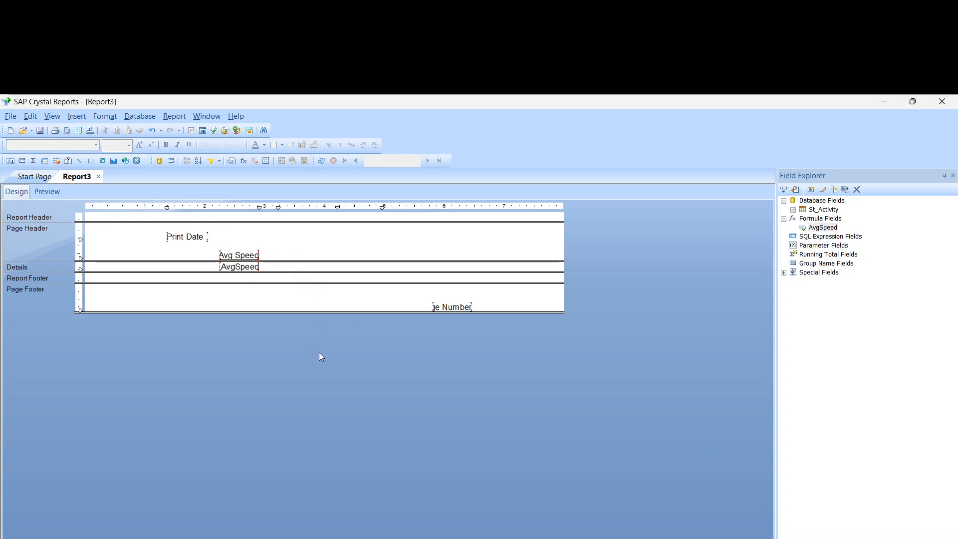
# - Shift the AvgSpeed field and its heading together about half an inch to the right
pyautogui.click(241, 271)
pyautogui.press('Right')
pyautogui.press('Right')
pyautogui.press('Right')
pyautogui.press('Right')
pyautogui.press('Right')
pyautogui.press('Right')
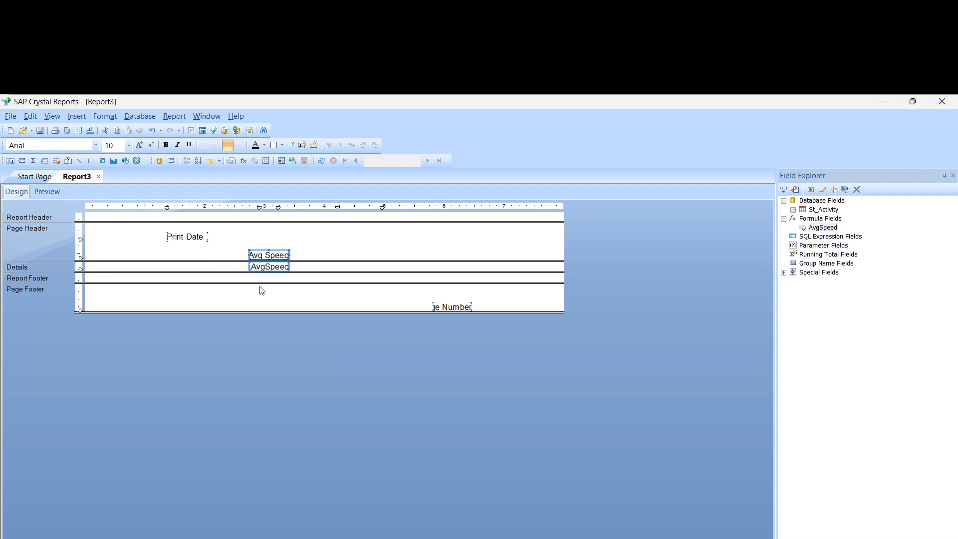
pyautogui.click(364, 240)
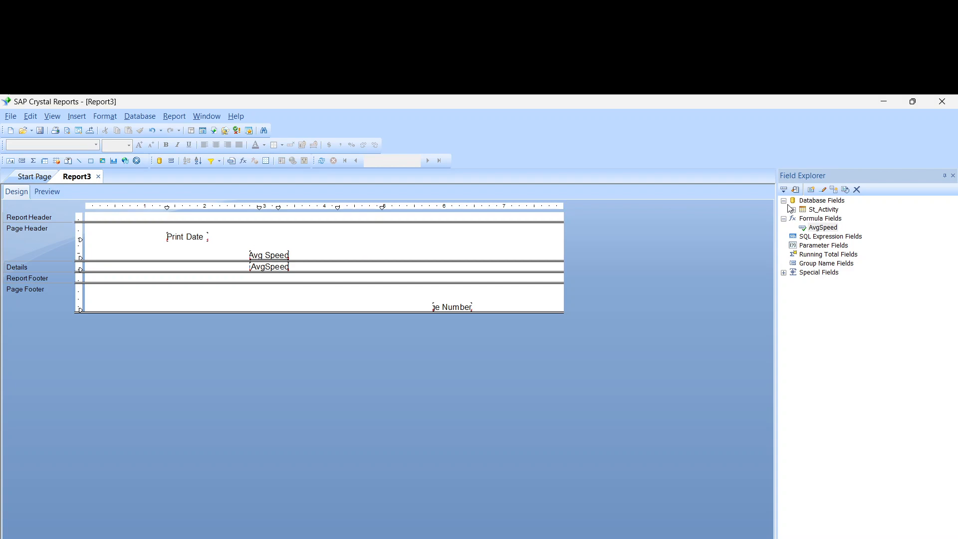
# - Add the St_Activity Name field at the left of the Details section and widen it almost up to the AvgSpeed column
pyautogui.click(791, 209)
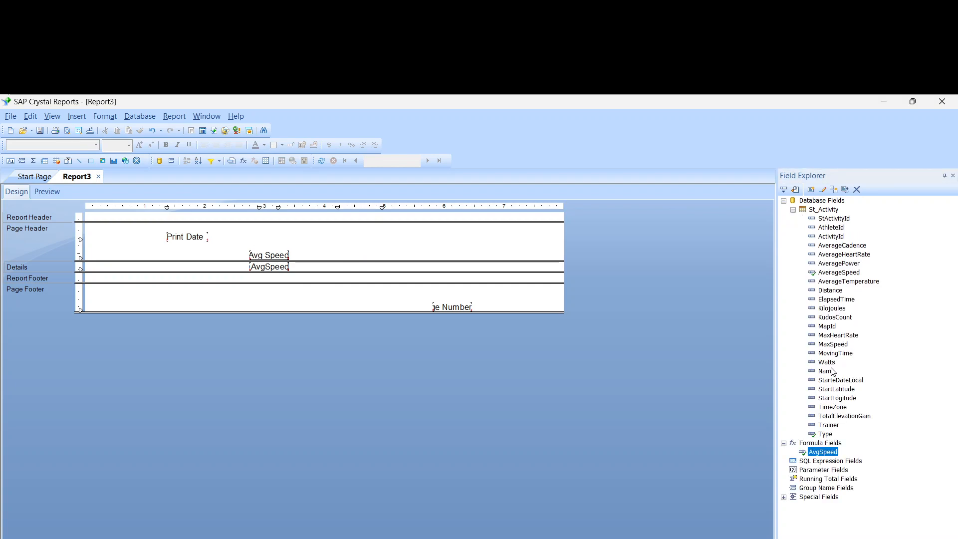
pyautogui.moveTo(831, 371); pyautogui.dragTo(98, 267)
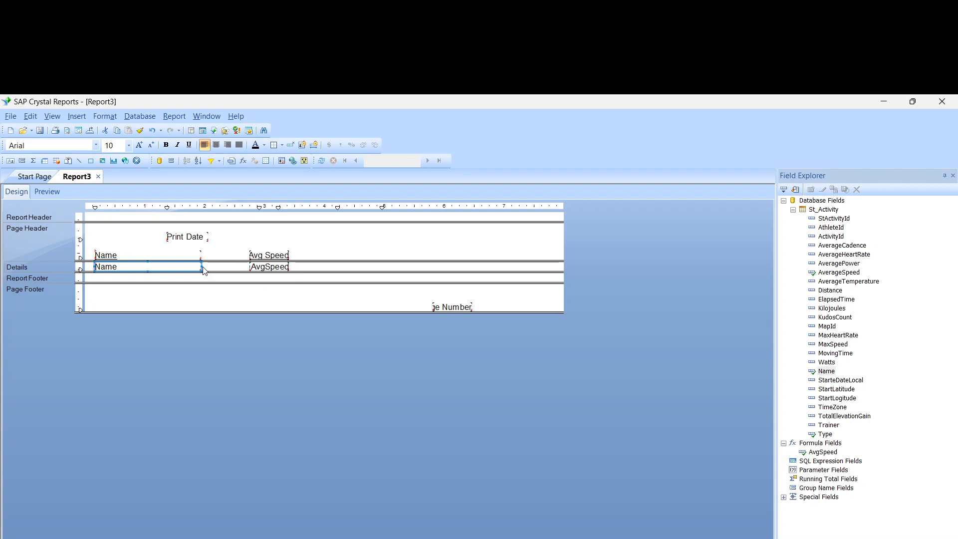
pyautogui.moveTo(201, 265); pyautogui.dragTo(245, 266)
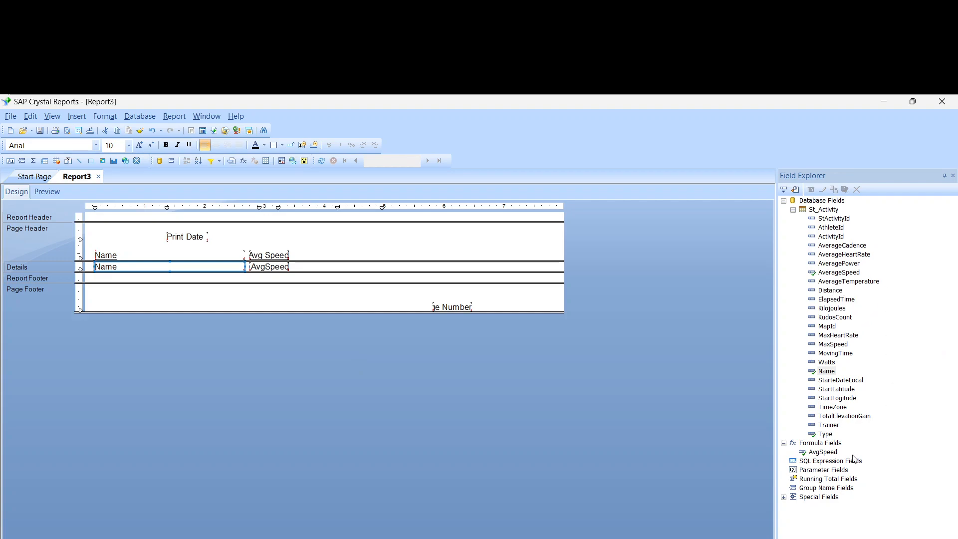
# - Create a new formula field named Distance
pyautogui.rightClick(820, 443)
pyautogui.click(834, 444)
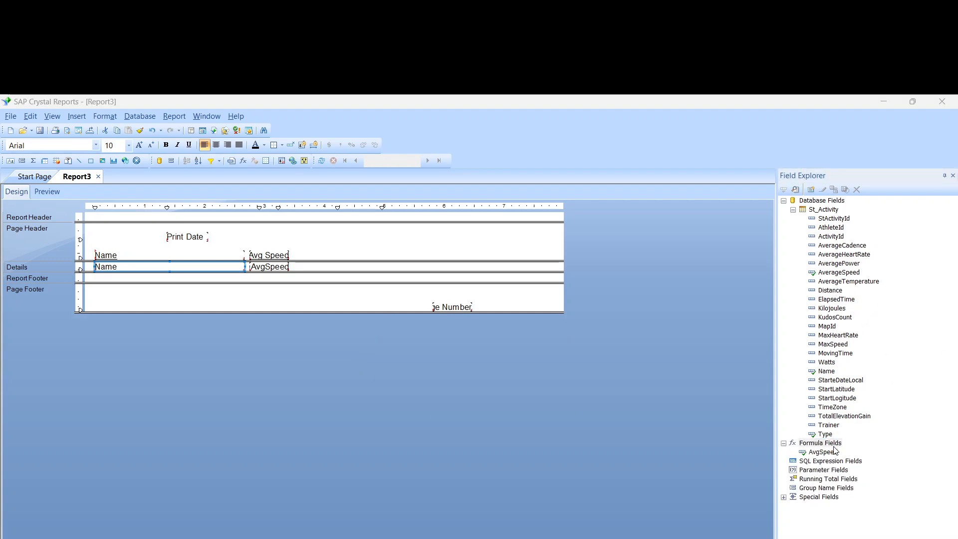
pyautogui.write('Di')
pyautogui.write('ance')
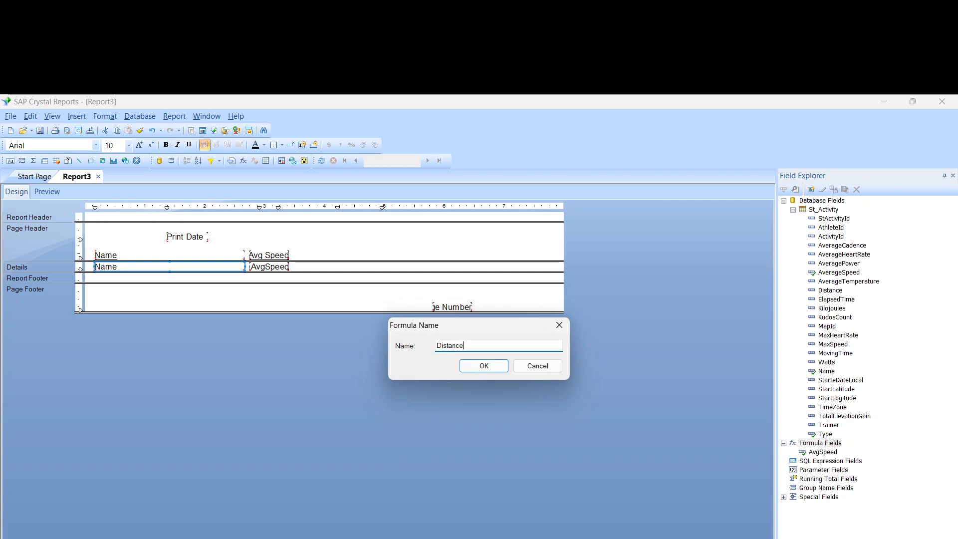
pyautogui.press('Return')
# - Enter {St_Activity.Distance} with the distance conversion copied from the SQL Server Management Studio query, check the formula for errors and save it
pyautogui.doubleClick(436, 340)
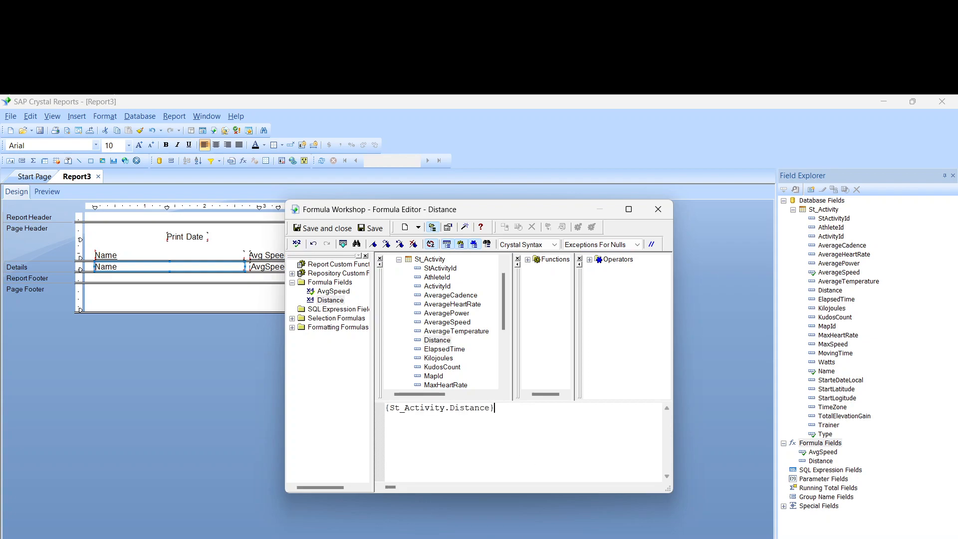
pyautogui.click(676, 537)
pyautogui.moveTo(529, 466); pyautogui.dragTo(372, 464)
pyautogui.moveTo(379, 295); pyautogui.dragTo(420, 295)
pyautogui.hotkey('ctrl', 'c')
pyautogui.click(702, 109)
pyautogui.hotkey('ctrl', 'v')
pyautogui.click(297, 245)
pyautogui.click(497, 383)
pyautogui.click(323, 229)
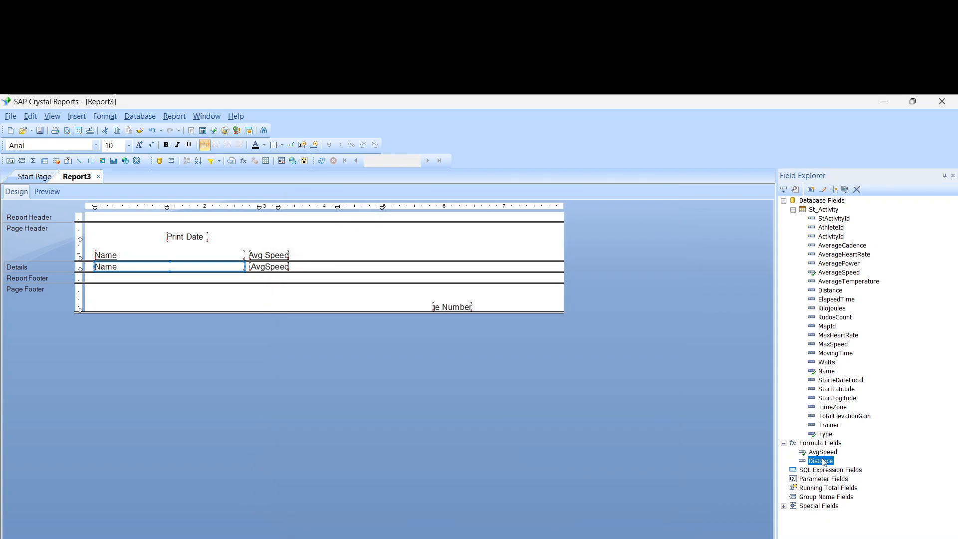
# - Add the Distance formula and the StarteDateLocal field to the Details section after AvgSpeed, and change the StarteDateLocal heading to Date
pyautogui.moveTo(820, 463); pyautogui.dragTo(305, 265)
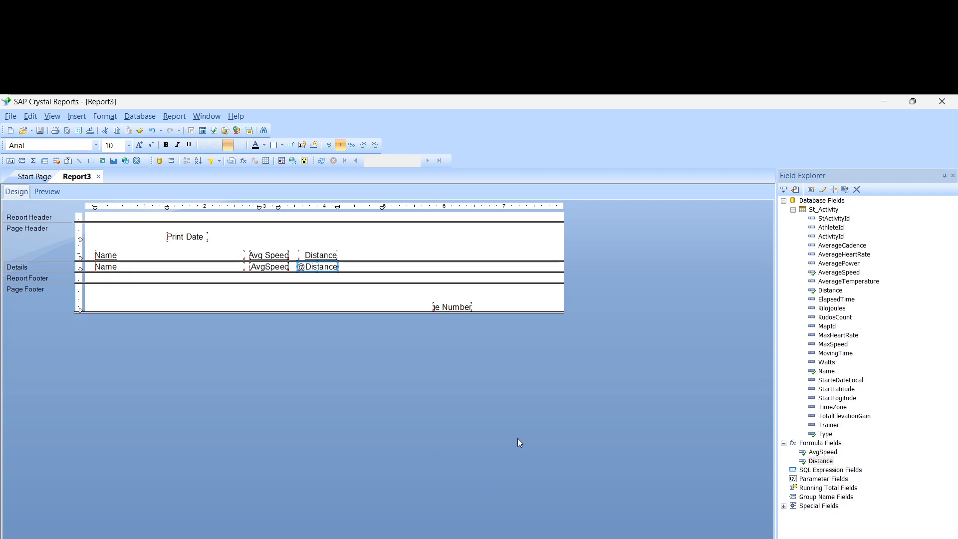
pyautogui.moveTo(843, 383); pyautogui.dragTo(372, 266)
pyautogui.doubleClick(418, 254)
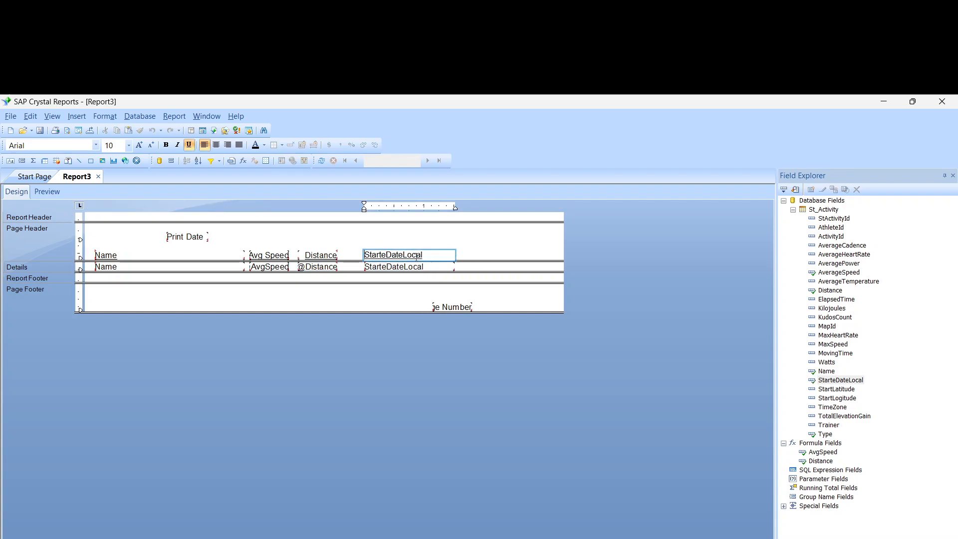
pyautogui.hotkey('ctrl', 'a')
pyautogui.write('Date')
# - Format the StarteDateLocal field in the Details section with the date and time style 01-Mar-1999 1:23 pm
pyautogui.rightClick(401, 268)
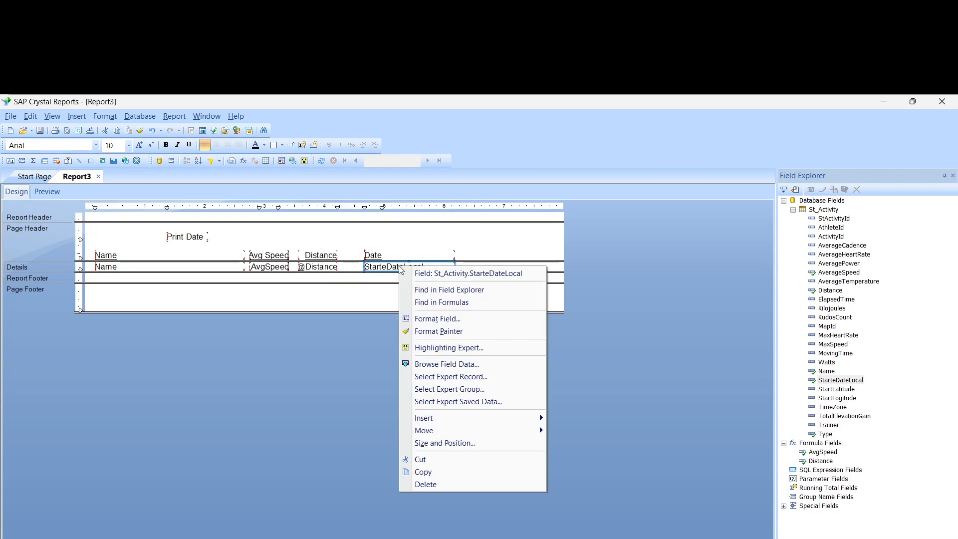
pyautogui.click(457, 319)
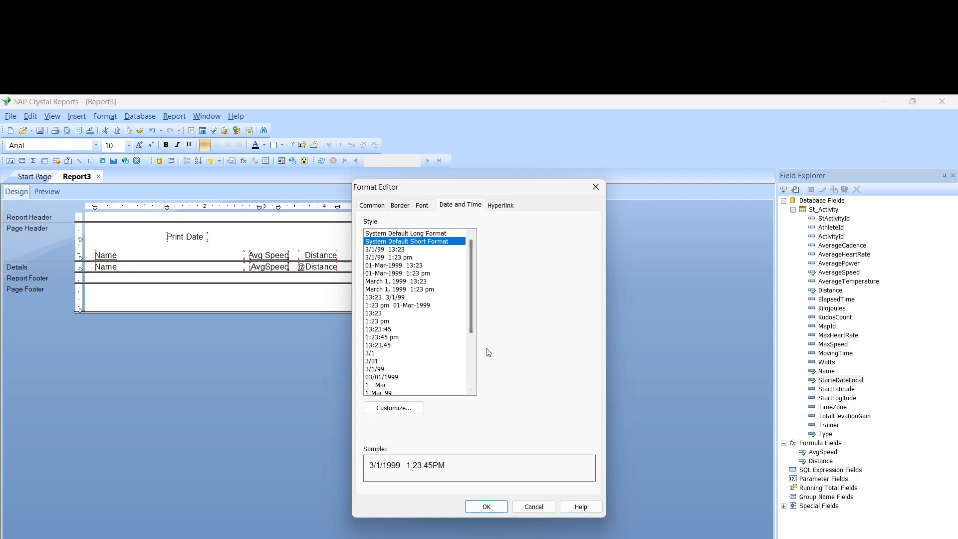
pyautogui.click(391, 273)
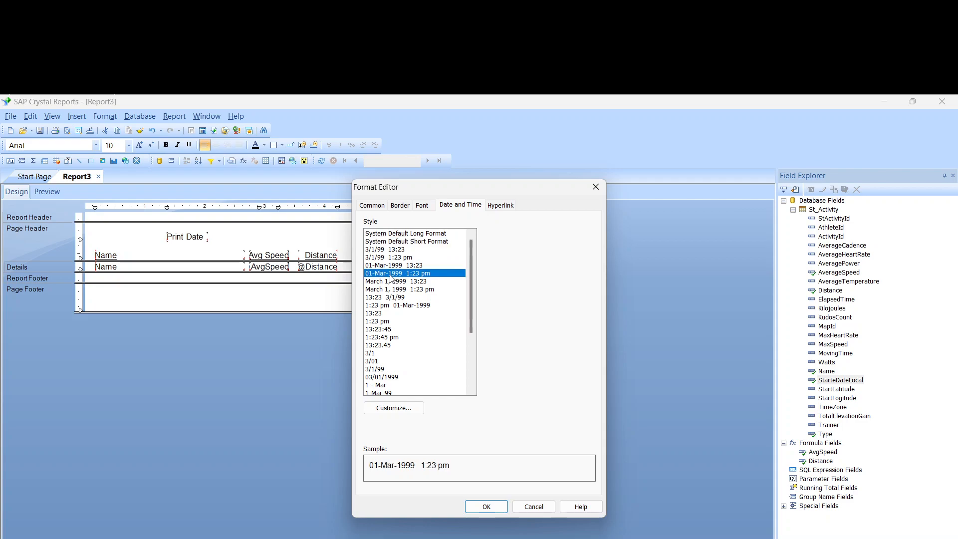
pyautogui.click(488, 506)
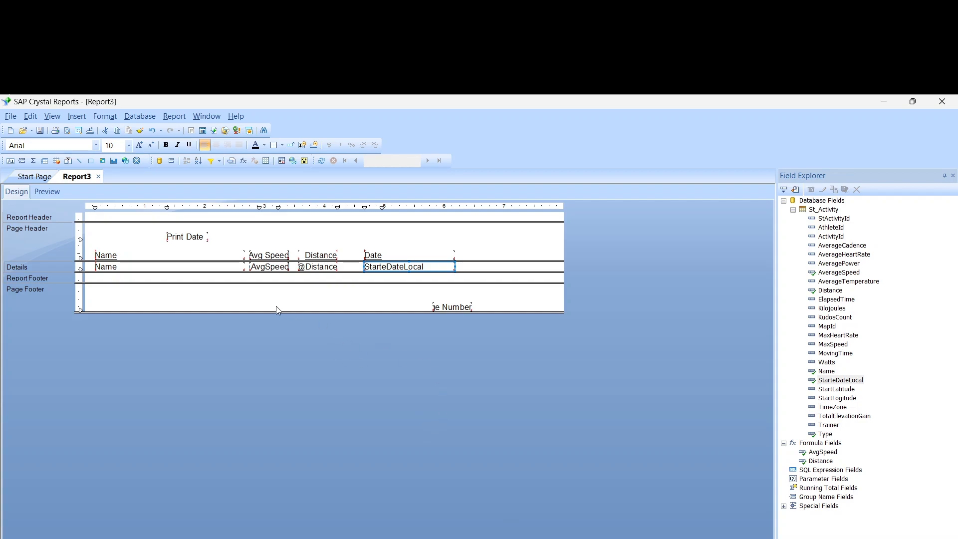
# - Align the Print Date field with the left edge of the Name column and preview the report
pyautogui.moveTo(183, 237); pyautogui.dragTo(113, 241)
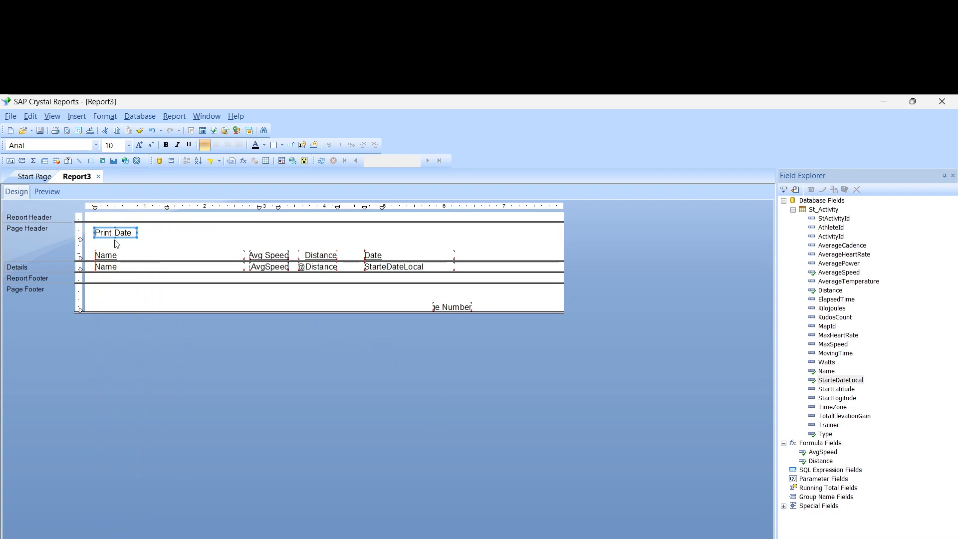
pyautogui.click(46, 192)
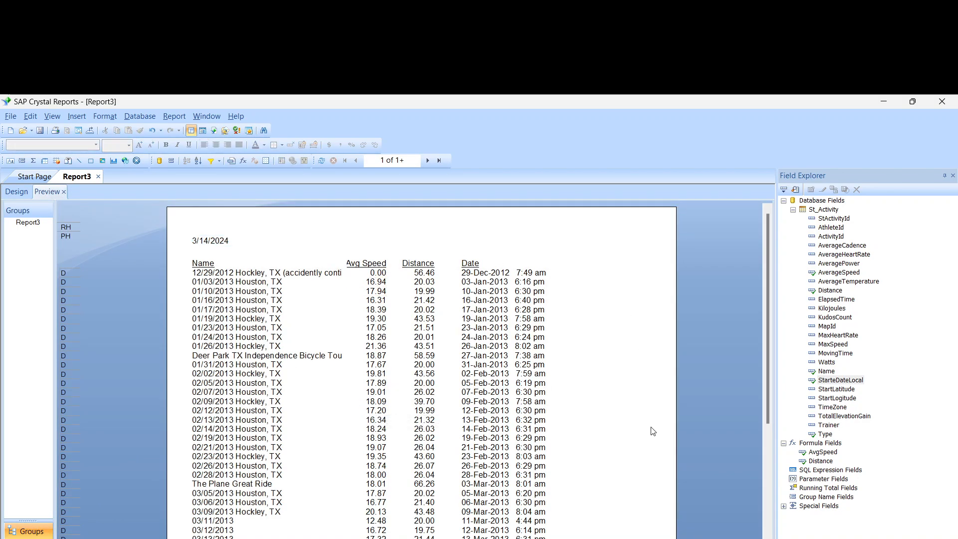
pyautogui.scroll(-9, 653, 431)
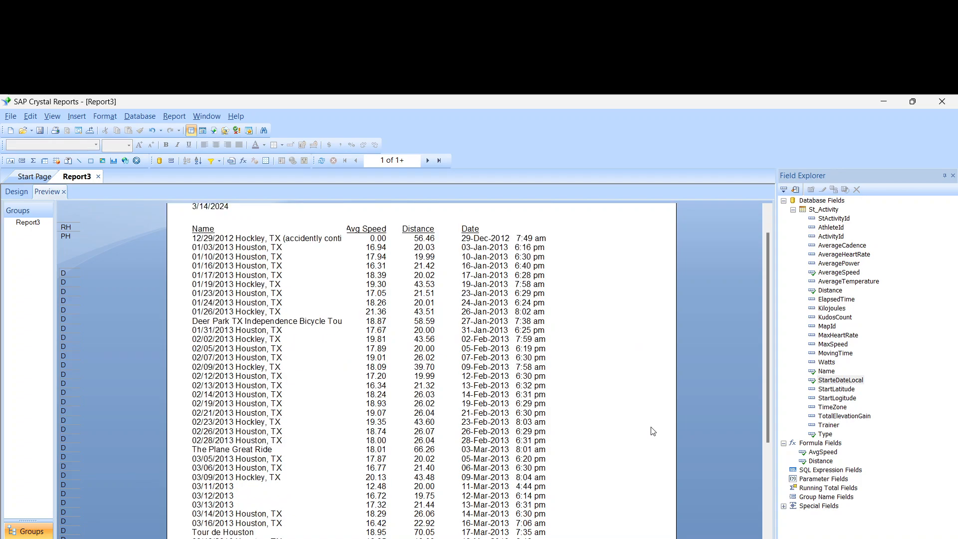
pyautogui.scroll(4, 653, 432)
pyautogui.scroll(5, 653, 432)
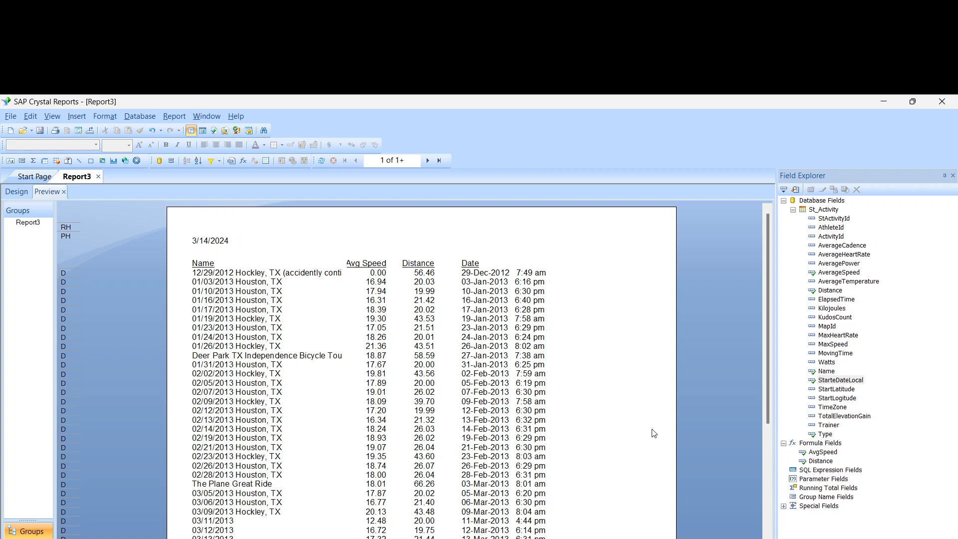
# - Back in the design view, select all four column headings in the Page Header and nudge them up slightly
pyautogui.click(17, 193)
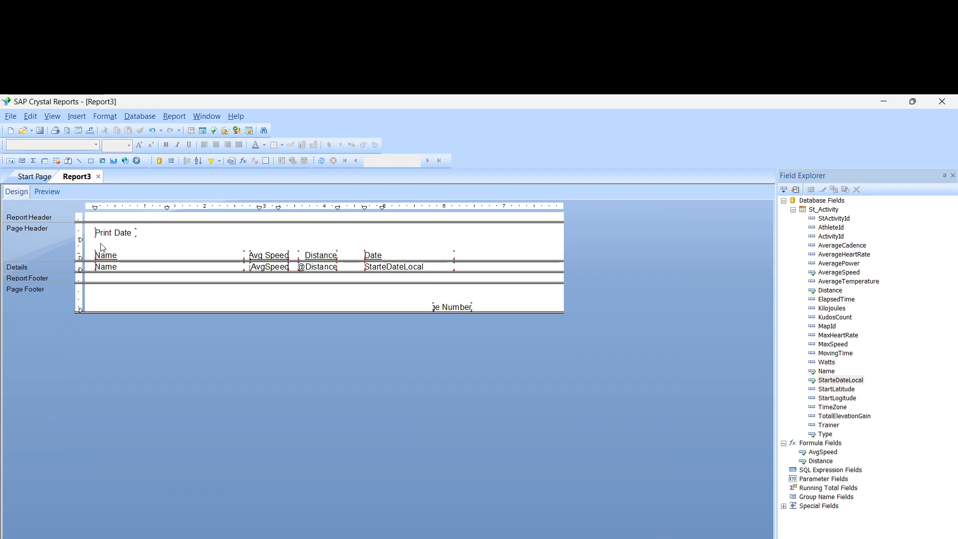
pyautogui.moveTo(120, 258); pyautogui.dragTo(462, 262)
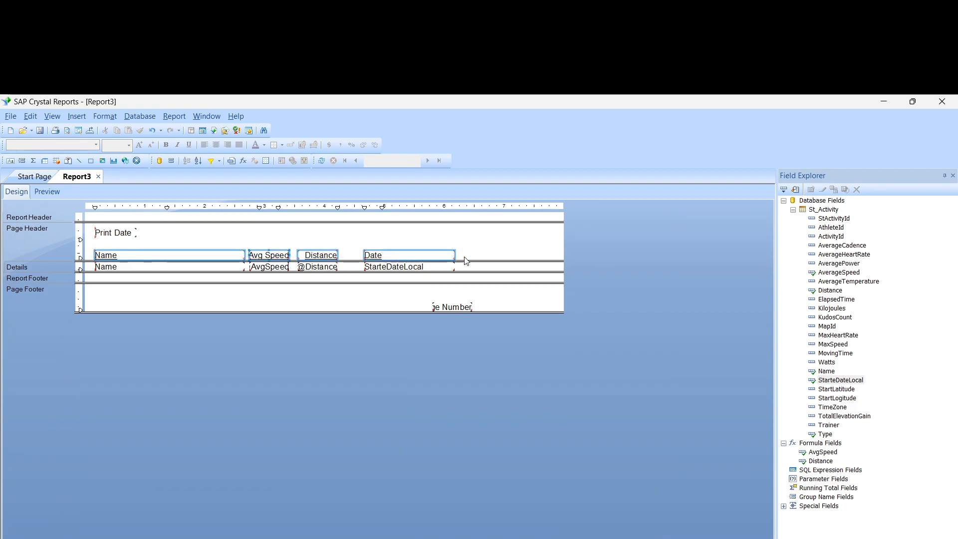
pyautogui.press('Up')
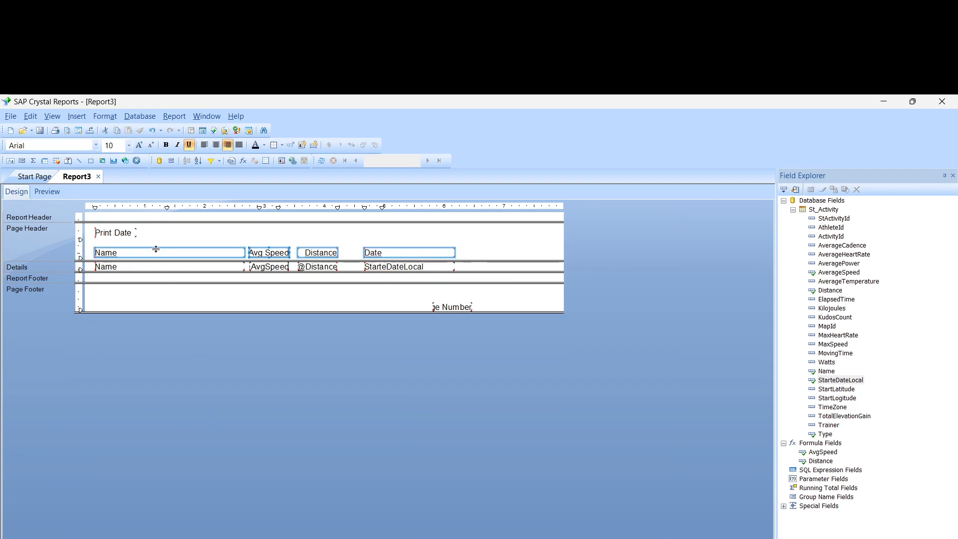
# - Draw a horizontal line about 6.2 inches long beneath the column headings, spanning all columns, and preview the report
pyautogui.click(77, 117)
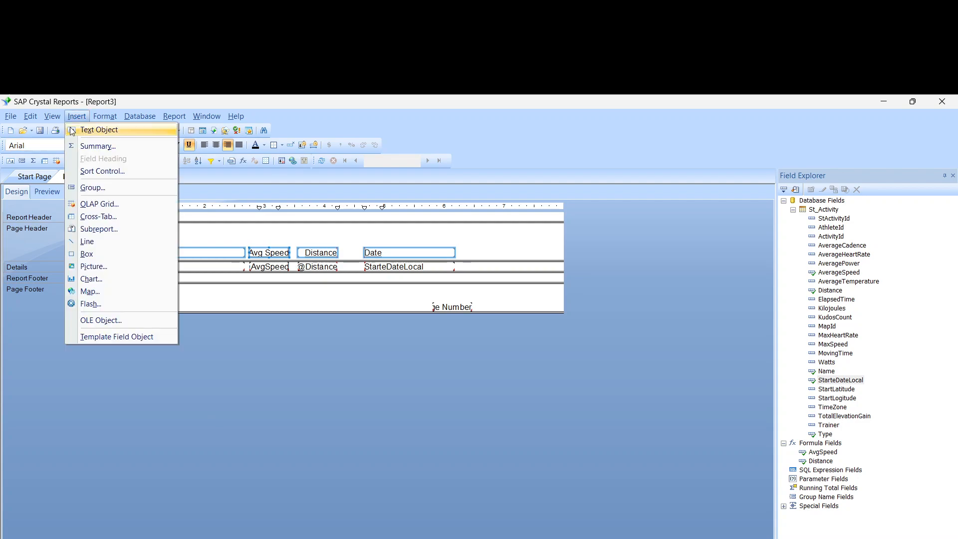
pyautogui.click(102, 243)
pyautogui.moveTo(90, 258); pyautogui.dragTo(458, 258)
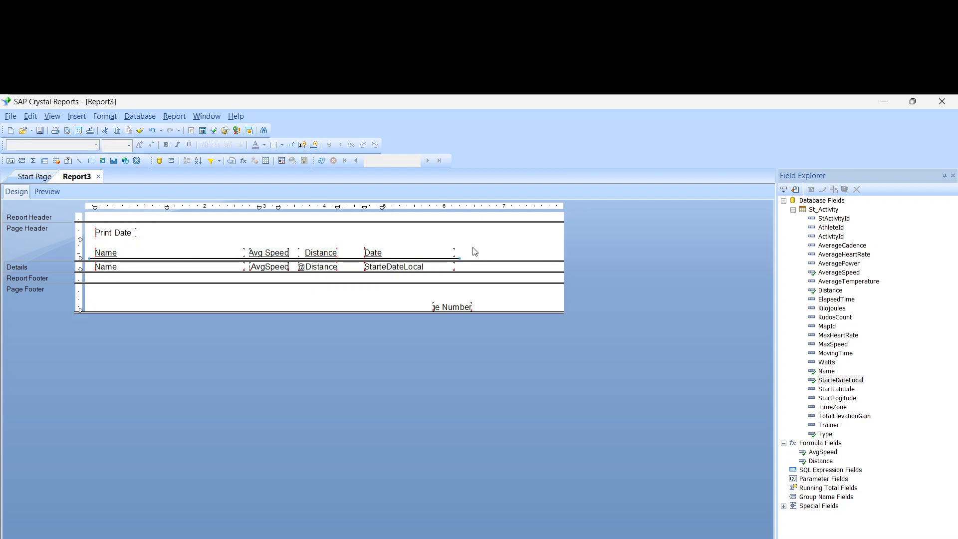
pyautogui.click(47, 192)
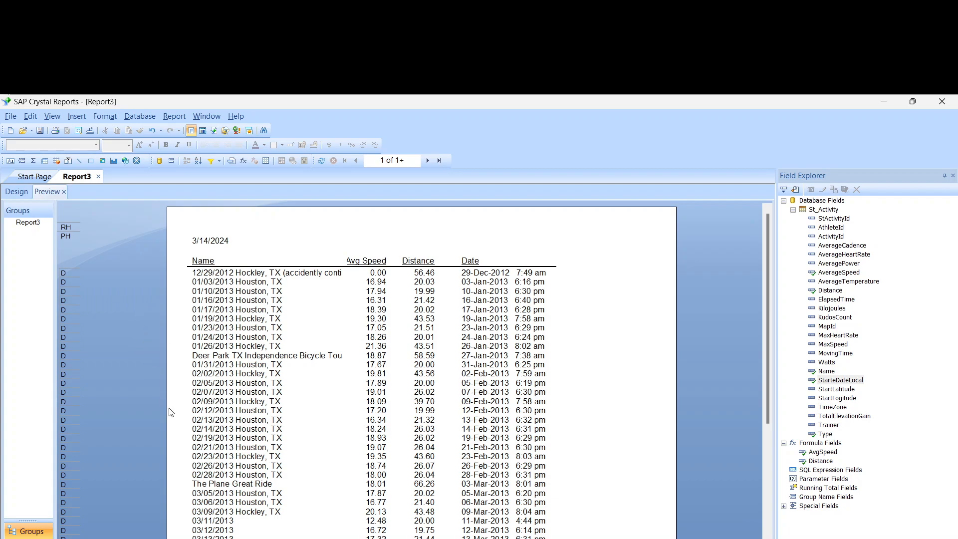
# - In the design view, widen the Avg Speed heading slightly to the right so its text fits
pyautogui.click(20, 193)
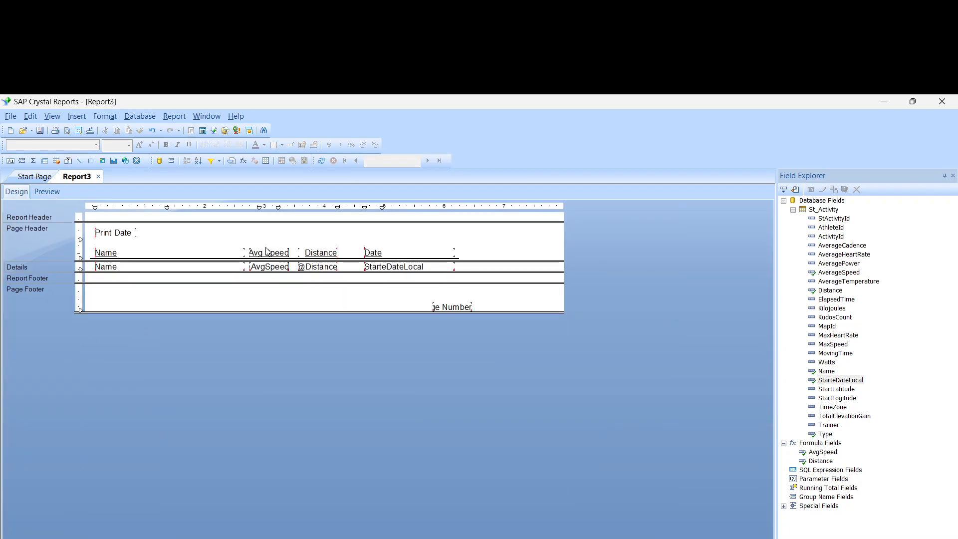
pyautogui.click(264, 255)
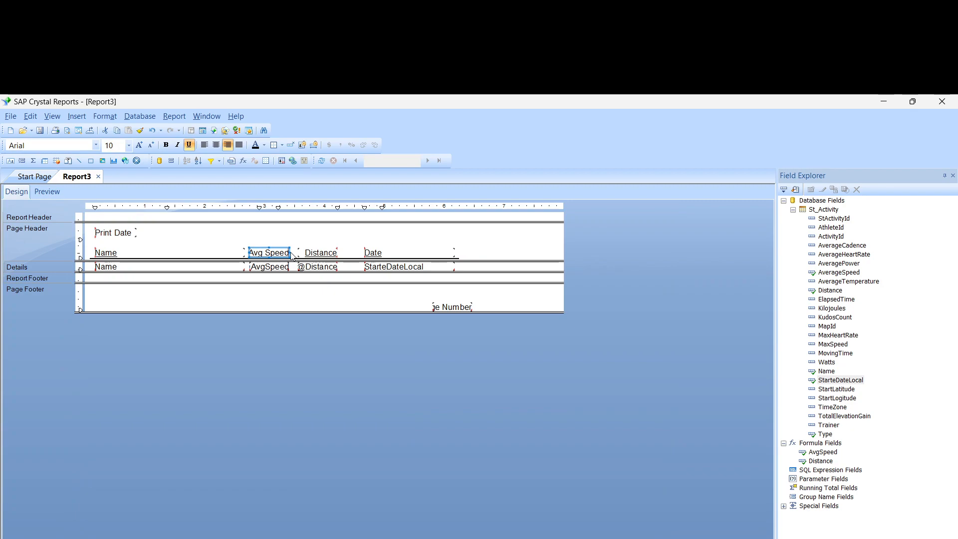
pyautogui.moveTo(291, 254); pyautogui.dragTo(296, 255)
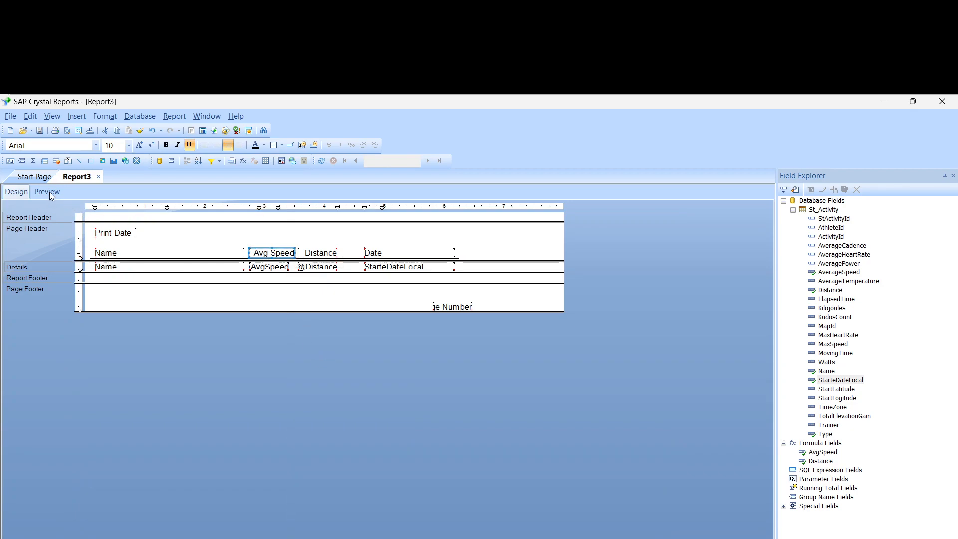
# - Preview the report and check the column layout on the first, second and last pages, ending back on page 1
pyautogui.click(47, 191)
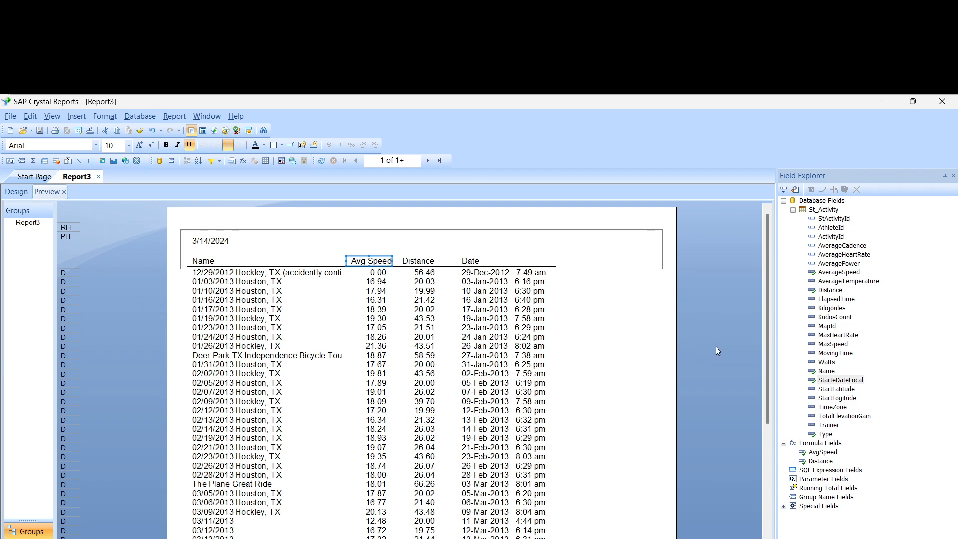
pyautogui.click(650, 345)
pyautogui.scroll(-10, 649, 496)
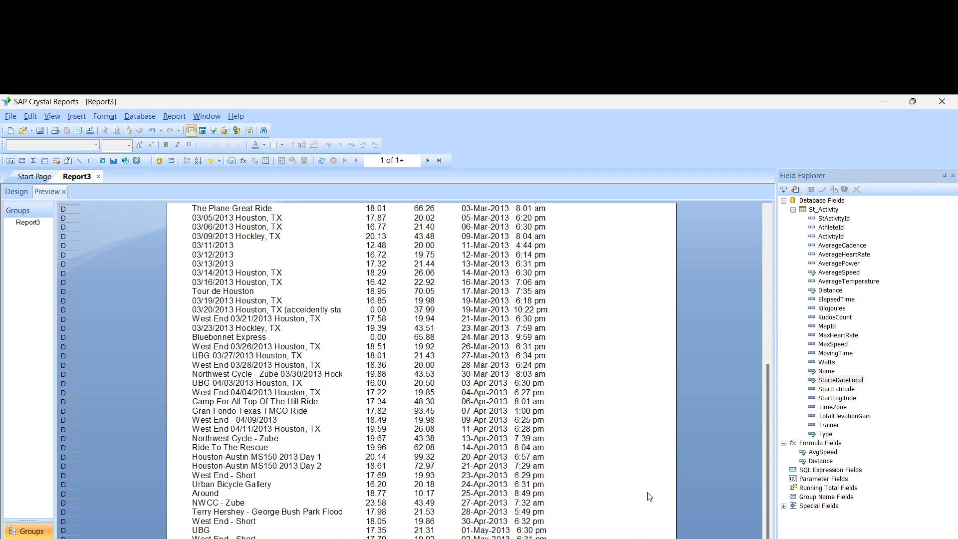
pyautogui.click(429, 161)
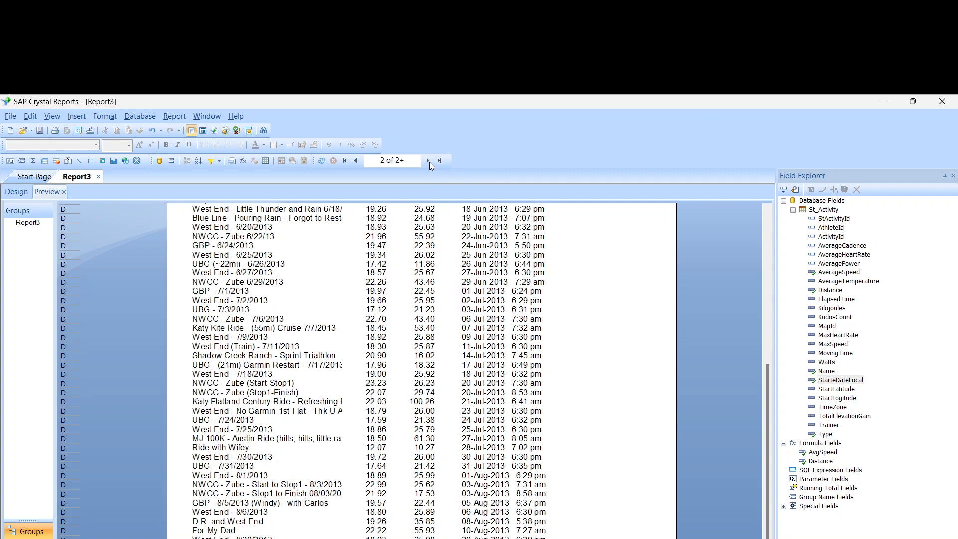
pyautogui.click(439, 160)
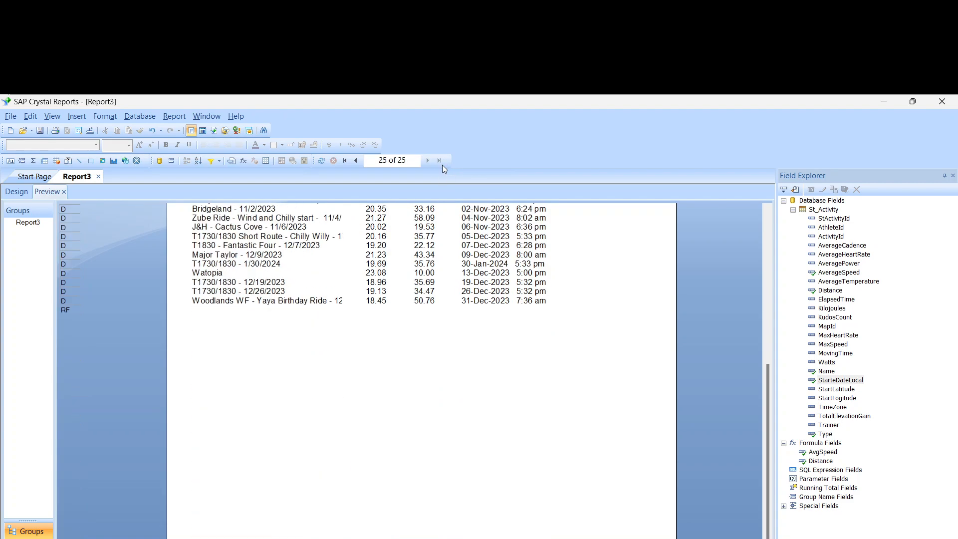
pyautogui.click(344, 160)
pyautogui.scroll(5, 478, 410)
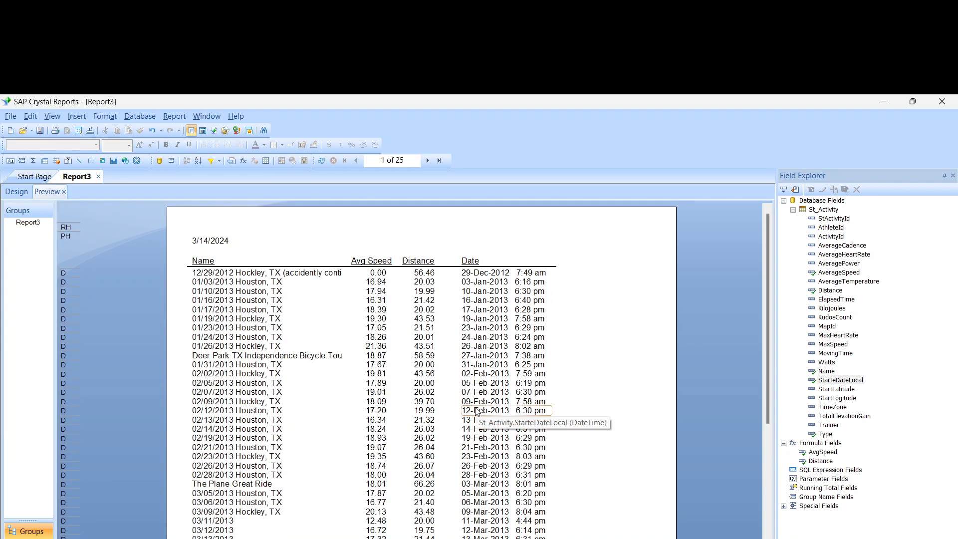